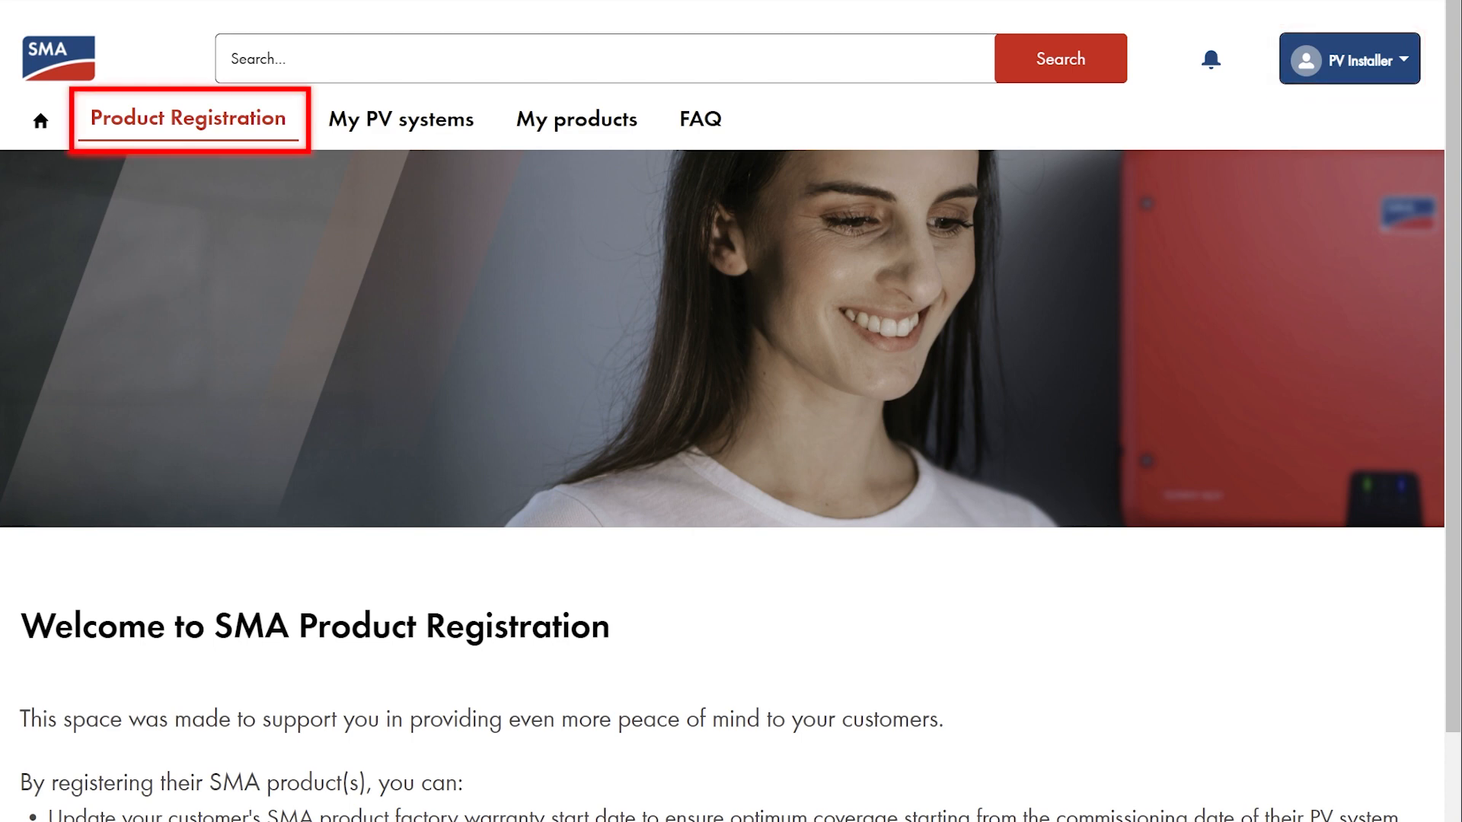
- Choose Germany as the installation country and state that the system owner is my customer
{"action": "scroll", "coordinate": [1422, 469], "scroll_direction": "down", "scroll_amount": 10}
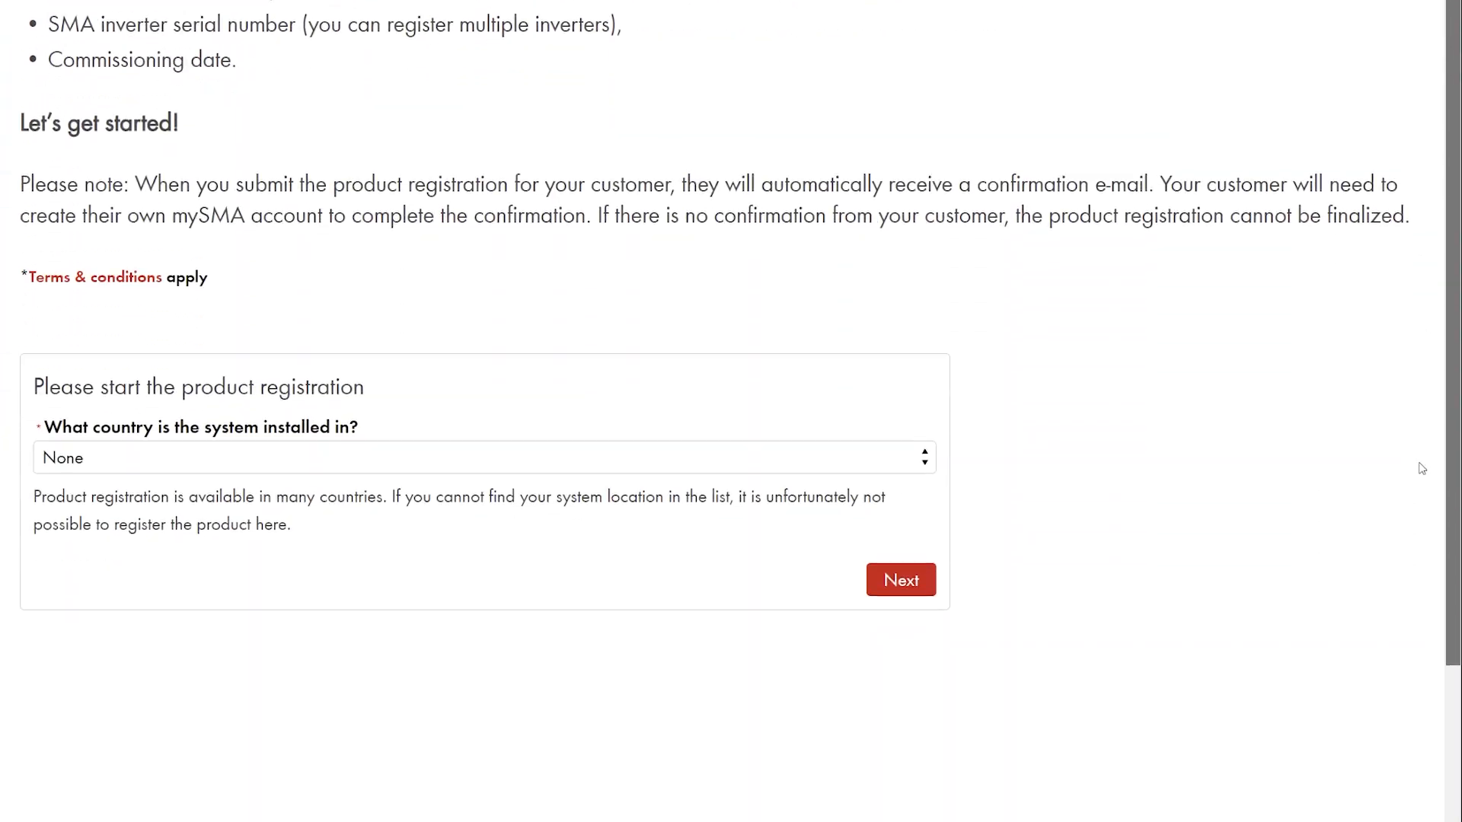
{"action": "scroll", "coordinate": [1422, 468], "scroll_direction": "down", "scroll_amount": 1}
{"action": "left_click", "coordinate": [893, 387]}
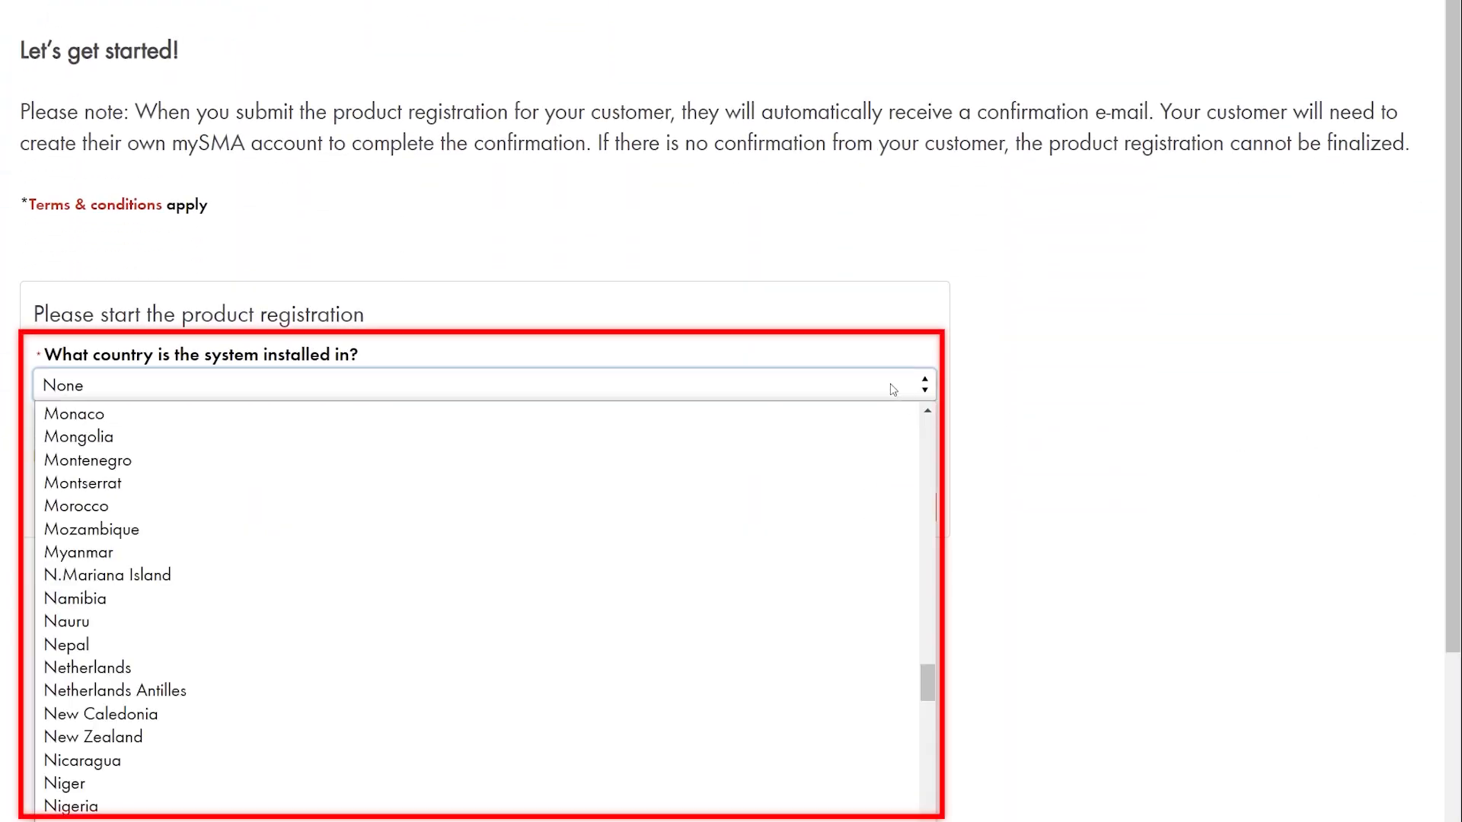
{"action": "key", "text": "g"}
{"action": "left_click", "coordinate": [757, 491]}
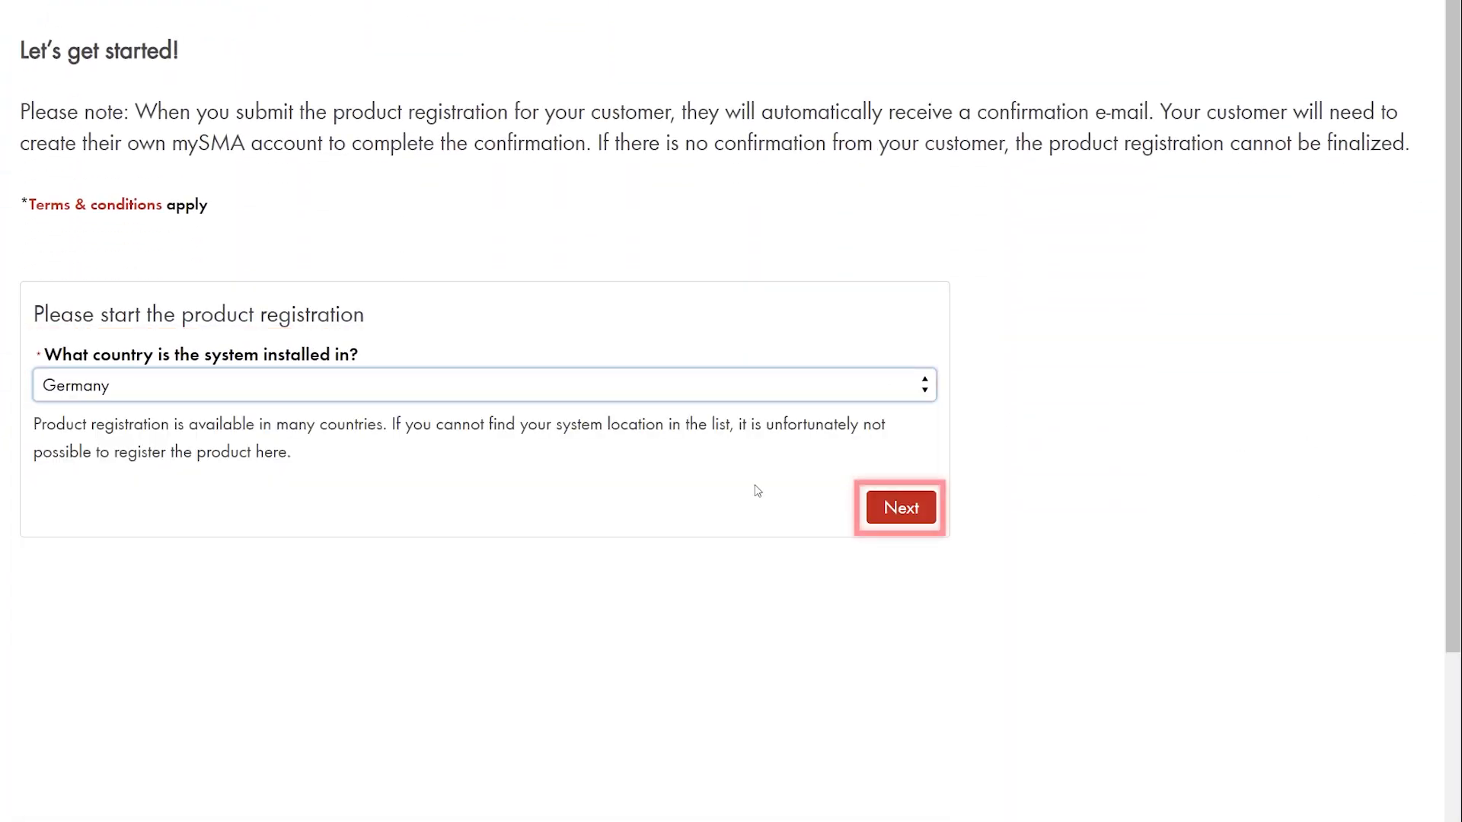
{"action": "left_click", "coordinate": [903, 507]}
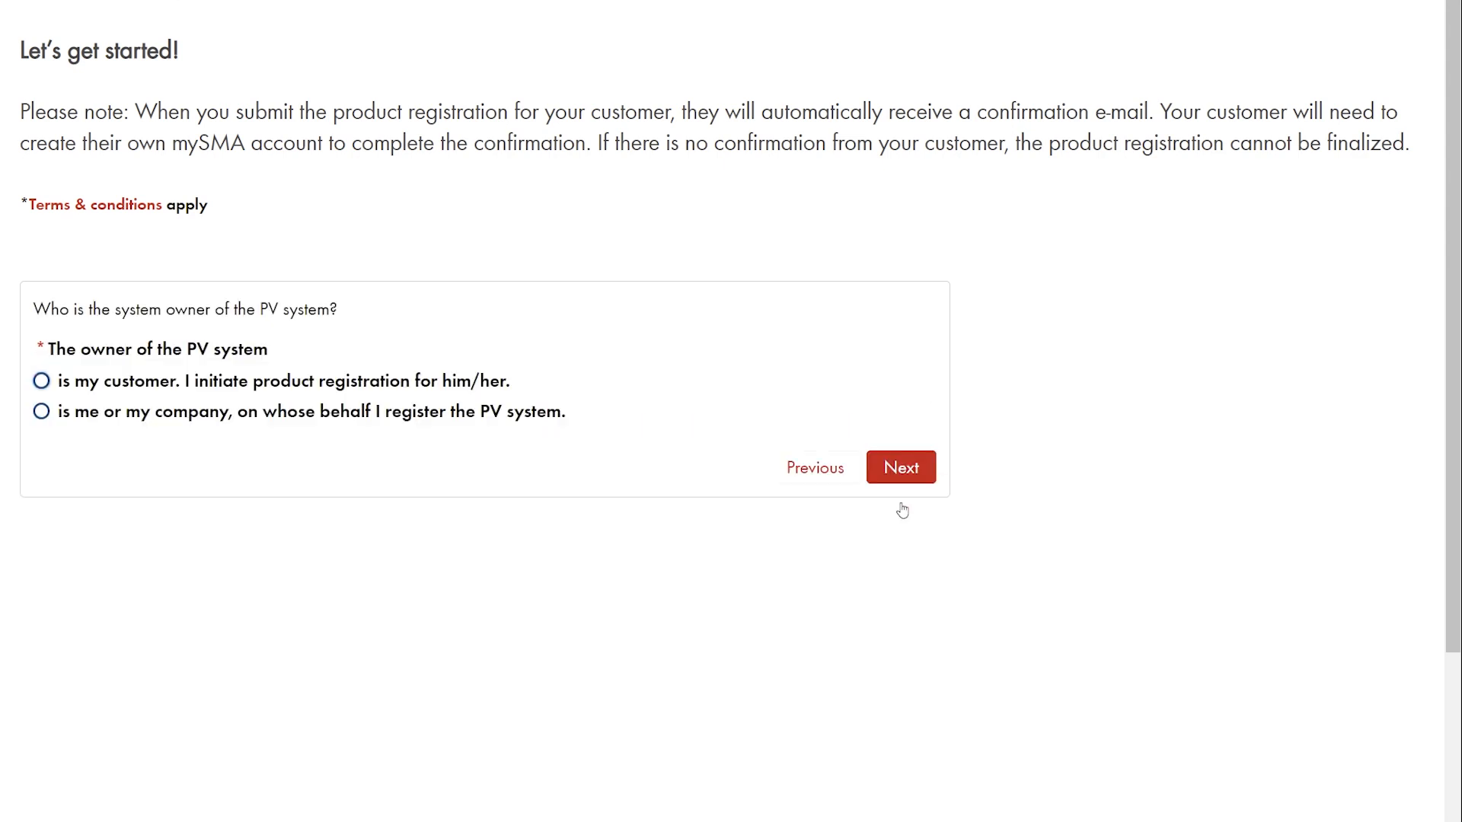
{"action": "left_click", "coordinate": [42, 383]}
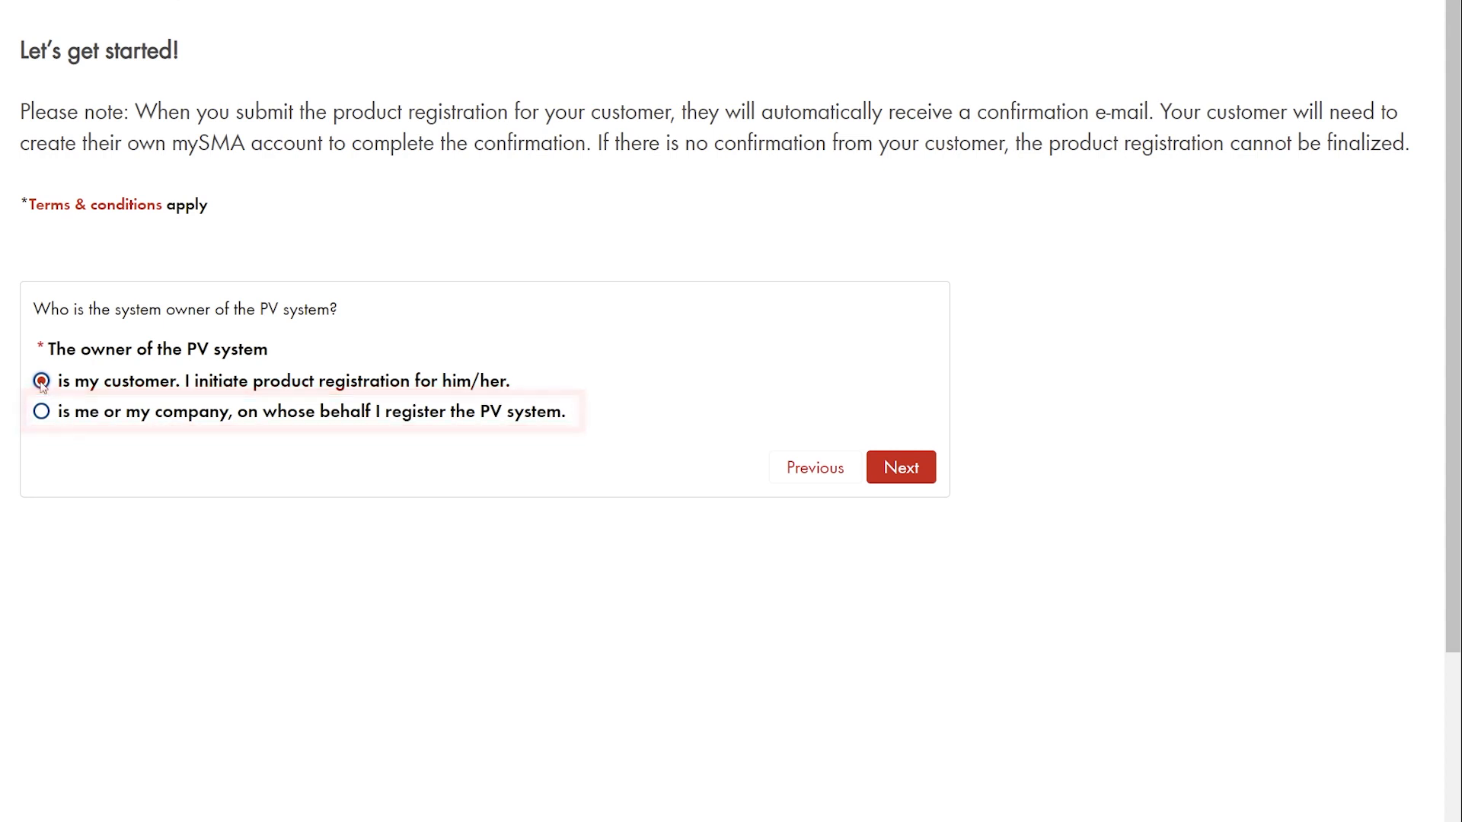
{"action": "left_click", "coordinate": [897, 467]}
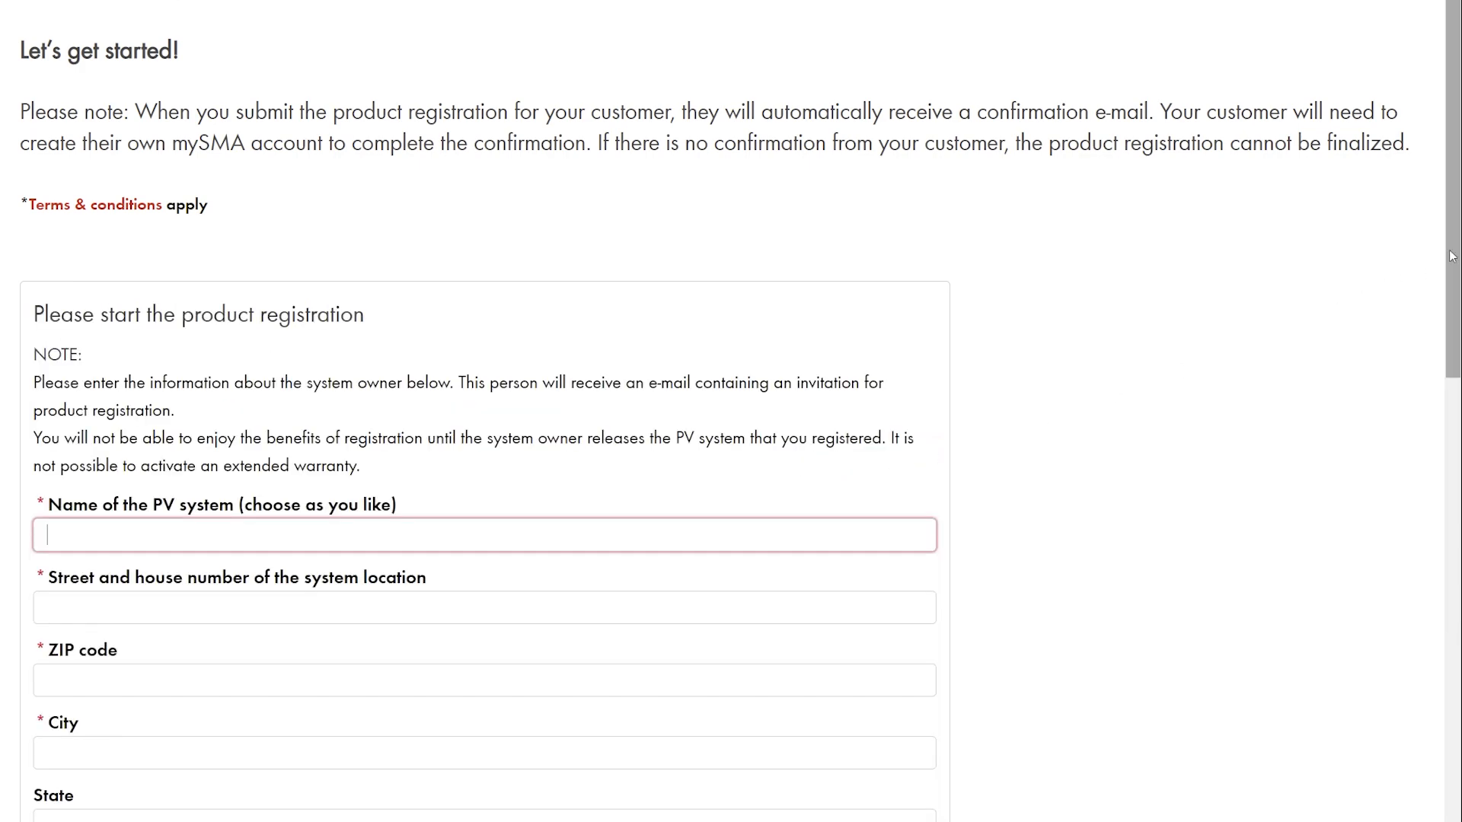
- Name the PV system 'Main house' and enter its street, ZIP code and city
{"action": "left_click_drag", "start_coordinate": [1453, 254], "coordinate": [1415, 762]}
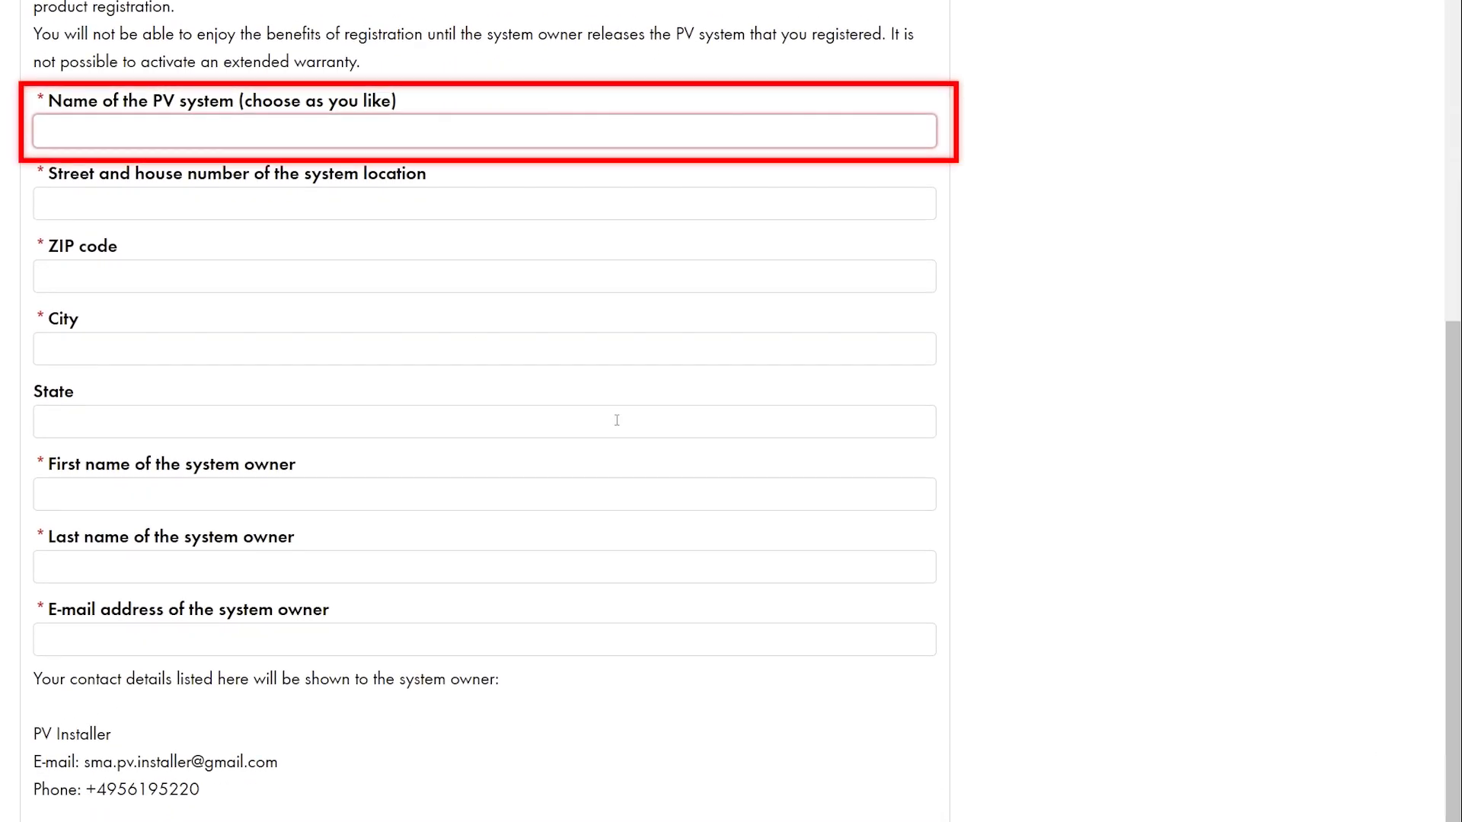
{"action": "type", "text": "Main house"}
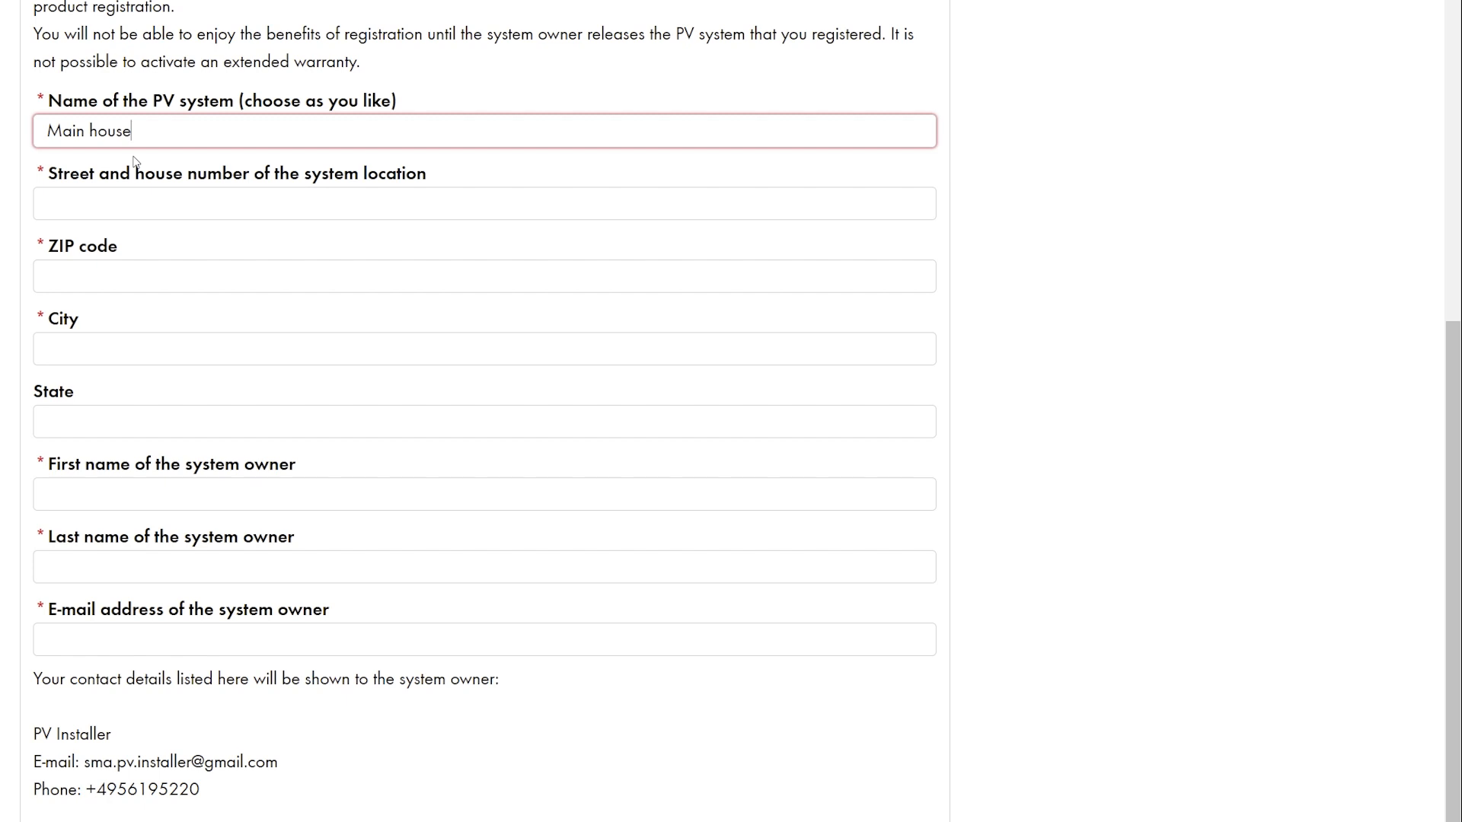
{"action": "key", "text": "Tab"}
{"action": "type", "text": "Sonnenallee 1"}
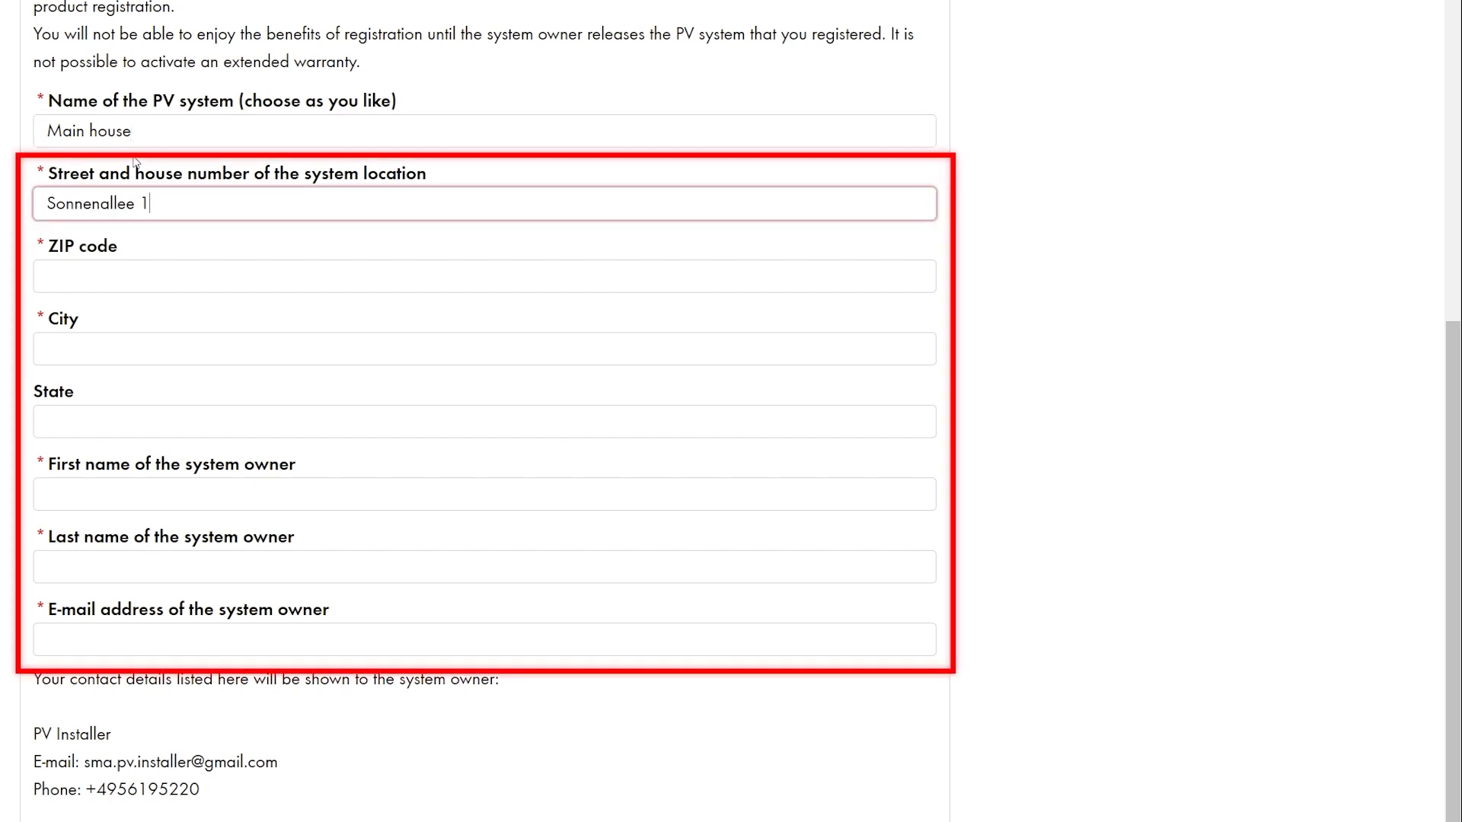
{"action": "key", "text": "Tab"}
{"action": "type", "text": "34266"}
{"action": "key", "text": "Tab"}
{"action": "type", "text": "Niestetal"}
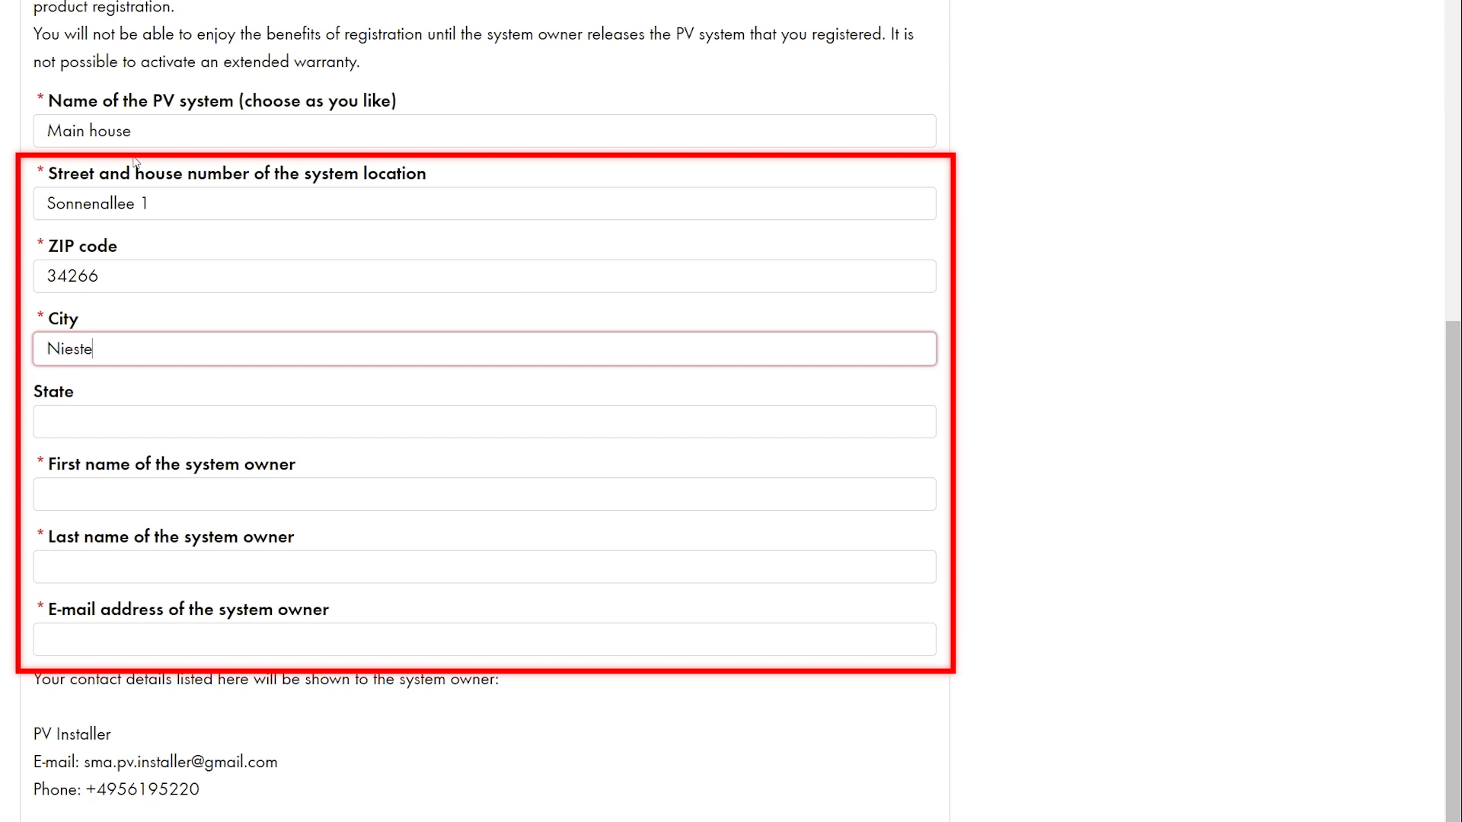
- Fill in the owner's first name, last name and e-mail address
{"action": "key", "text": "Tab"}
{"action": "type", "text": "PV"}
{"action": "key", "text": "Tab"}
{"action": "type", "text": "Owner"}
{"action": "key", "text": "Tab"}
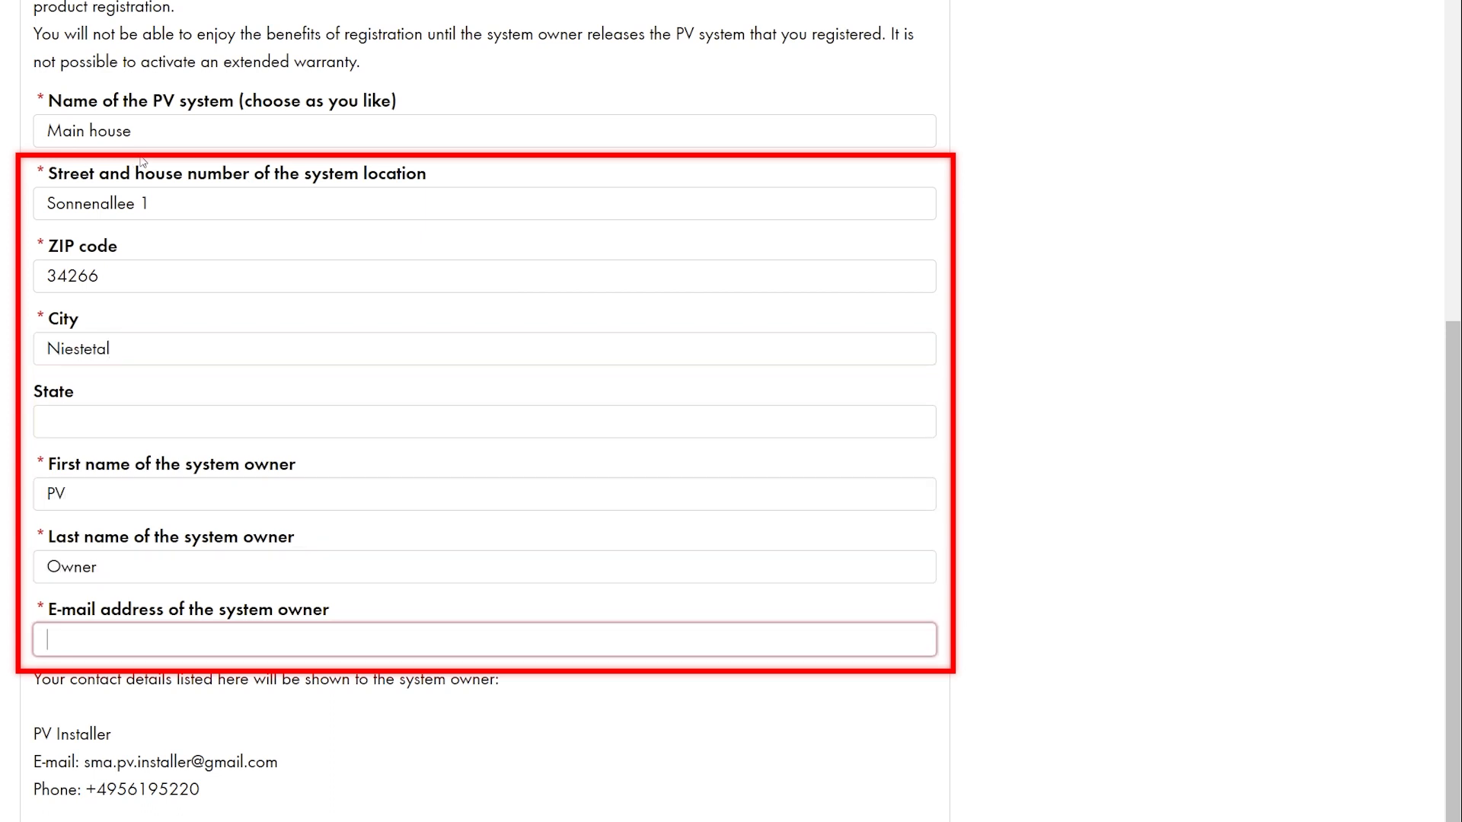
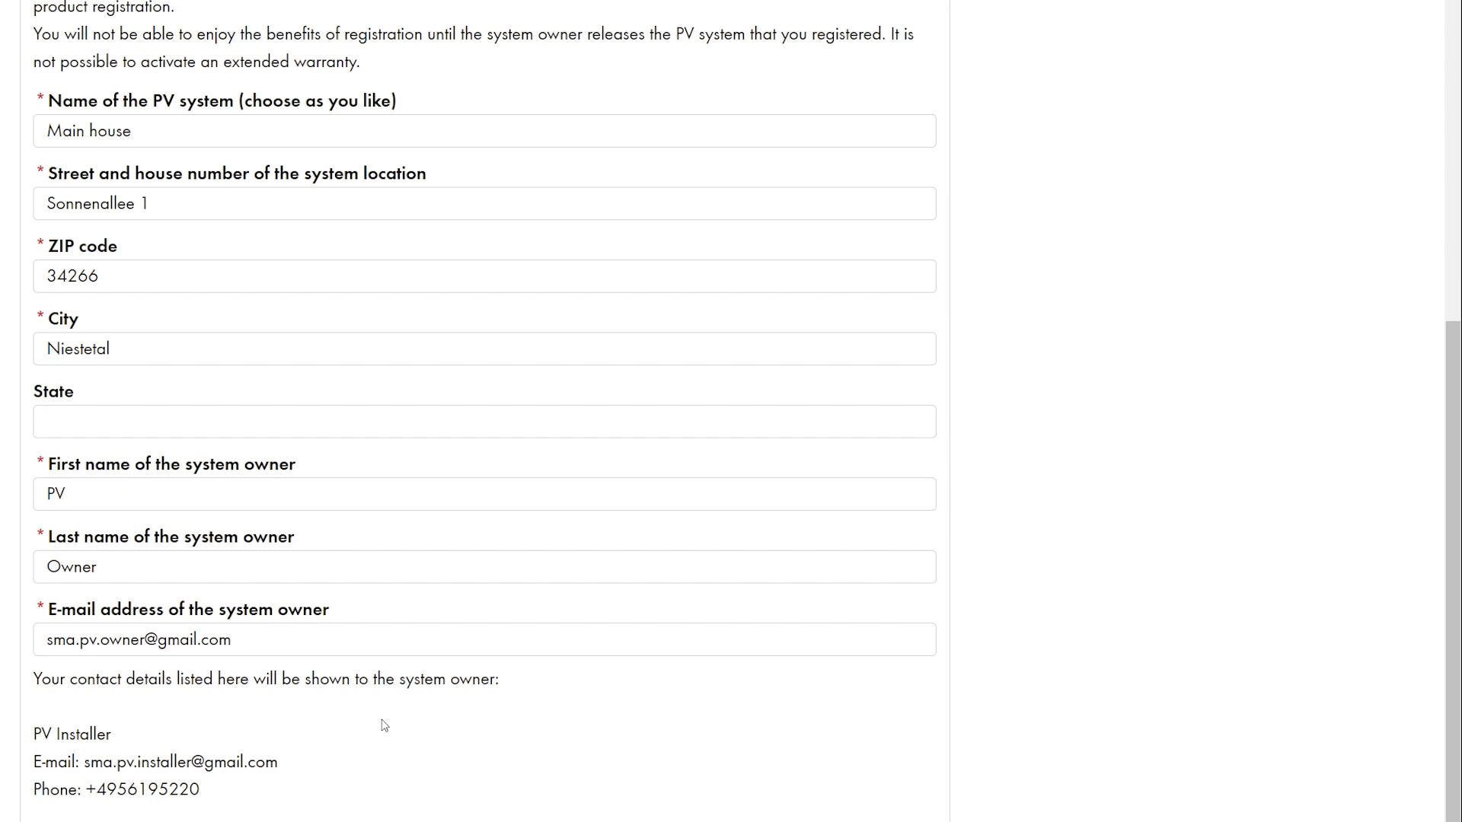
{"action": "scroll", "coordinate": [385, 725], "scroll_direction": "down", "scroll_amount": 2}
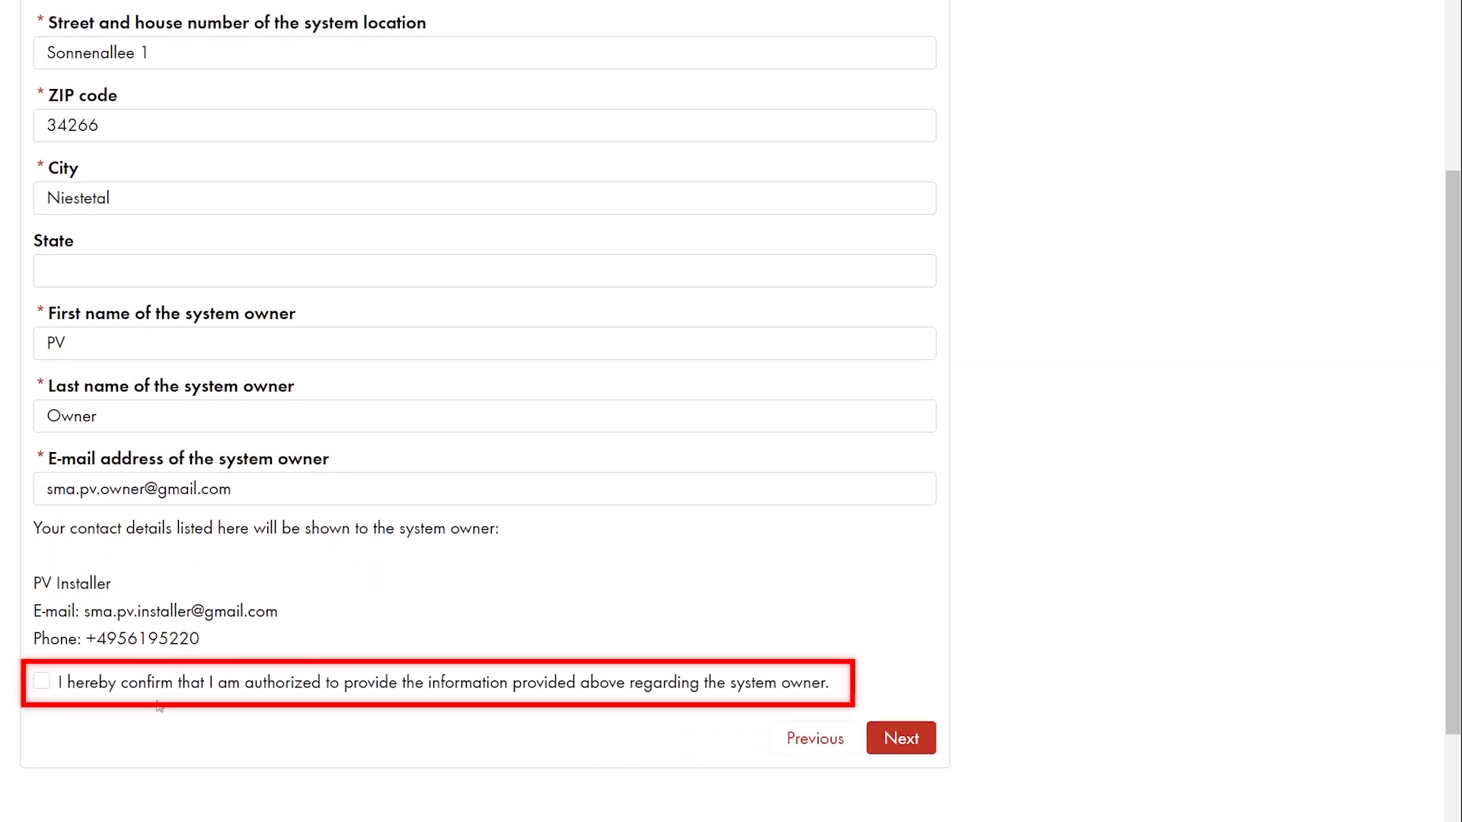
- Confirm authorization to share the owner's details and create the Main house PV system
{"action": "left_click", "coordinate": [42, 682]}
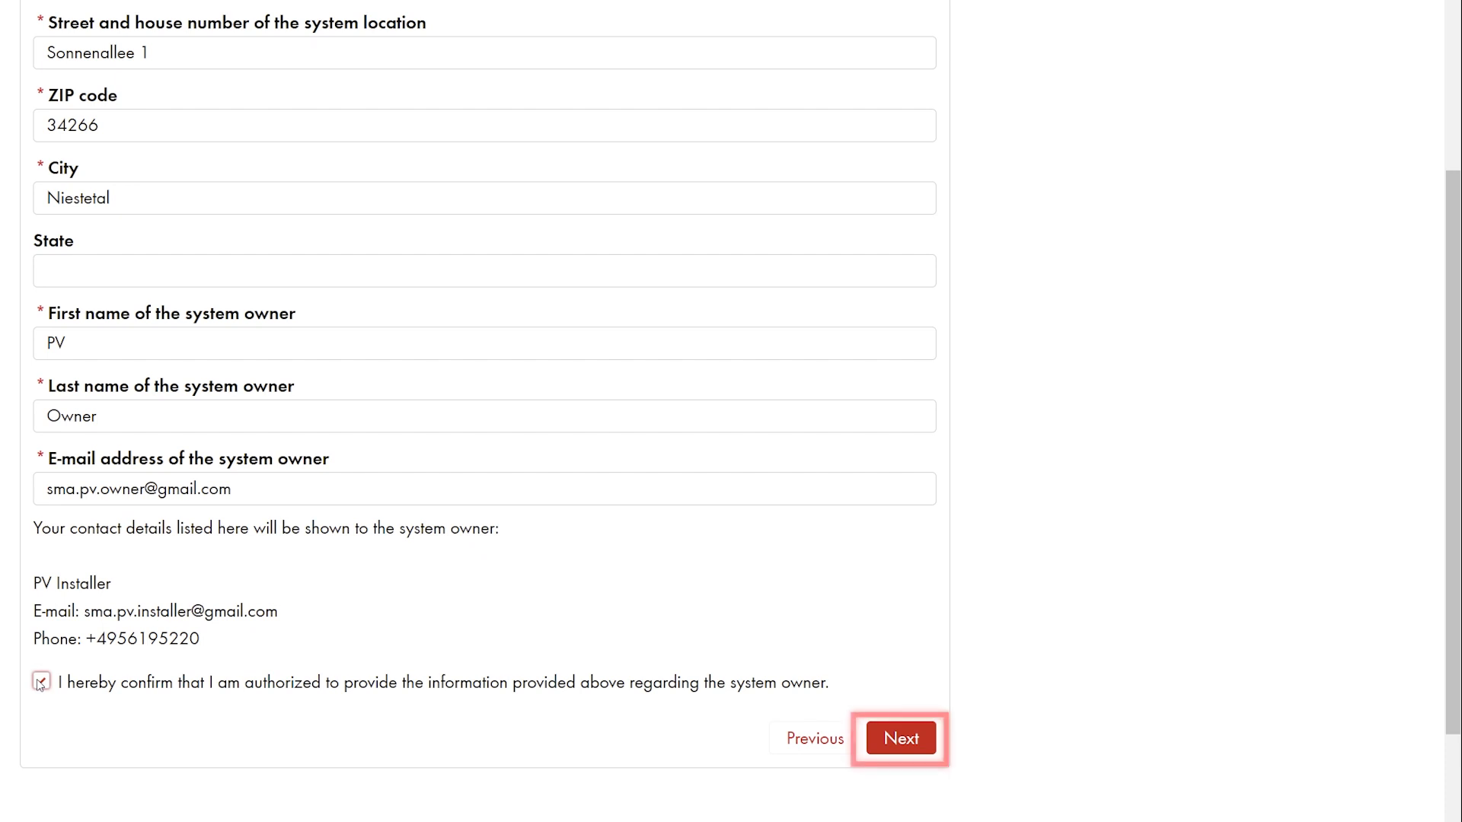
{"action": "left_click", "coordinate": [914, 753]}
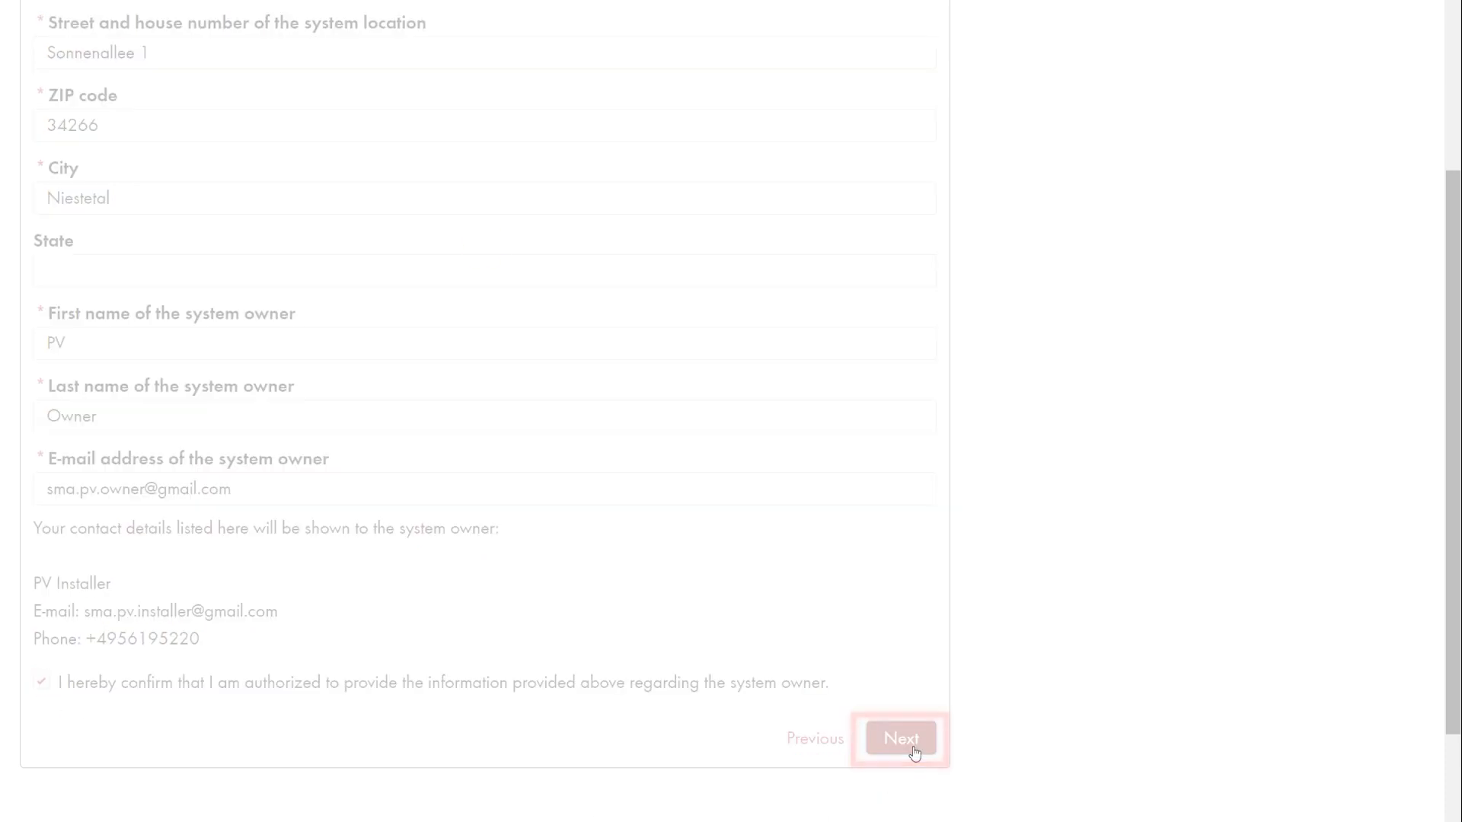
{"action": "left_click", "coordinate": [906, 420]}
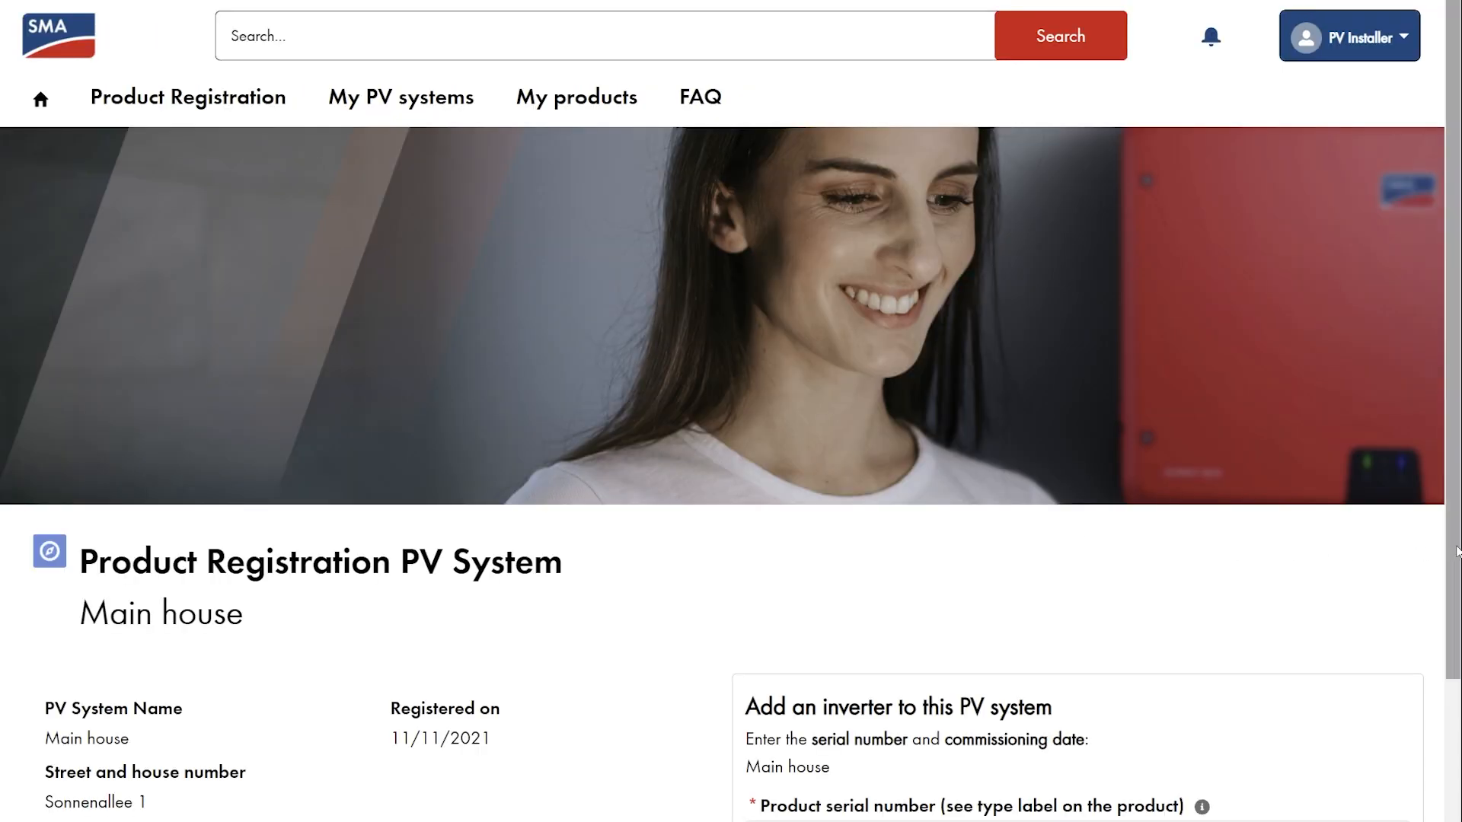
{"action": "left_click_drag", "start_coordinate": [1455, 553], "coordinate": [1460, 821]}
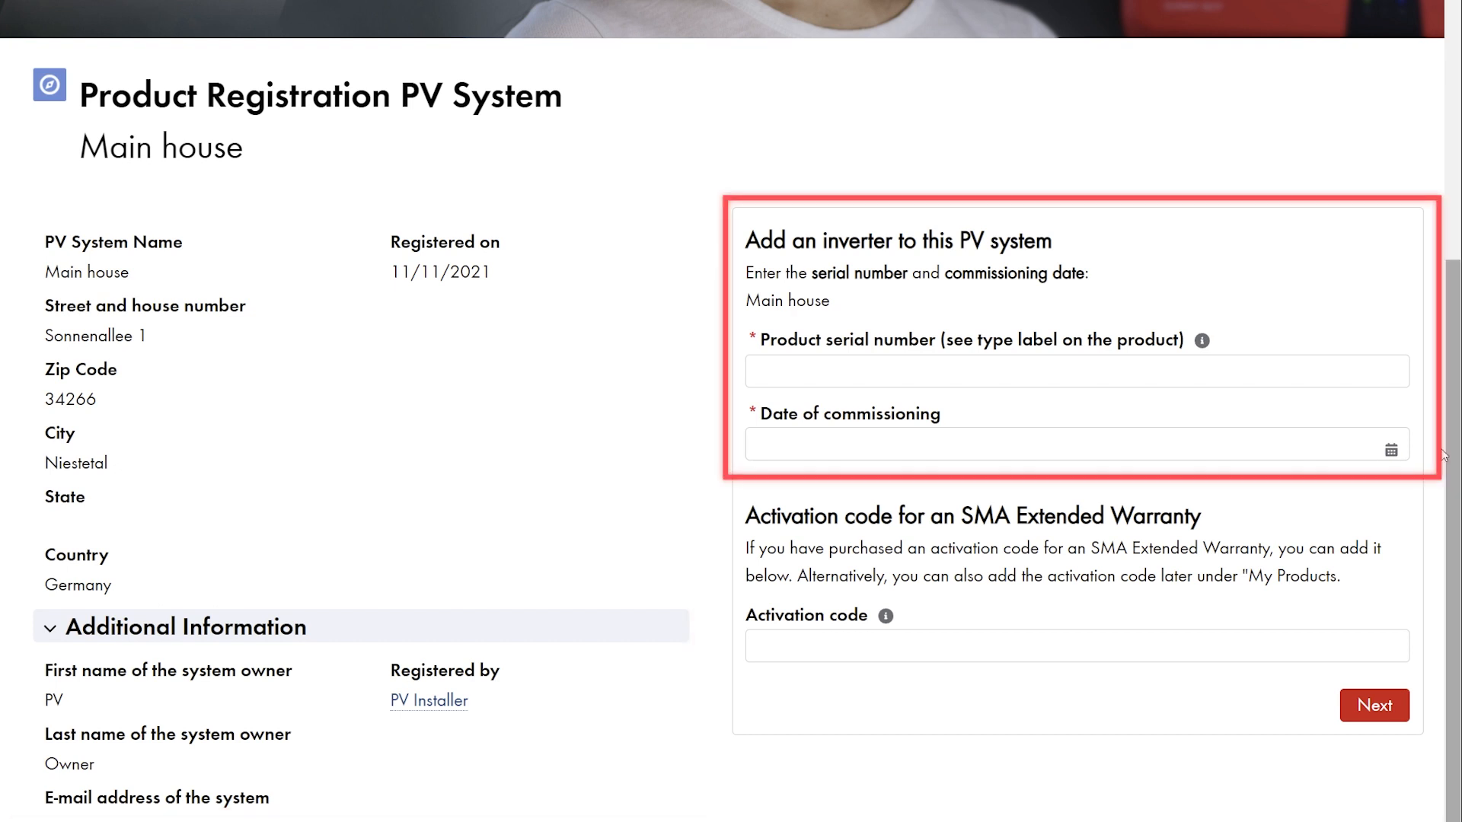
{"action": "left_click", "coordinate": [1000, 375]}
{"action": "key", "text": "ctrl+v"}
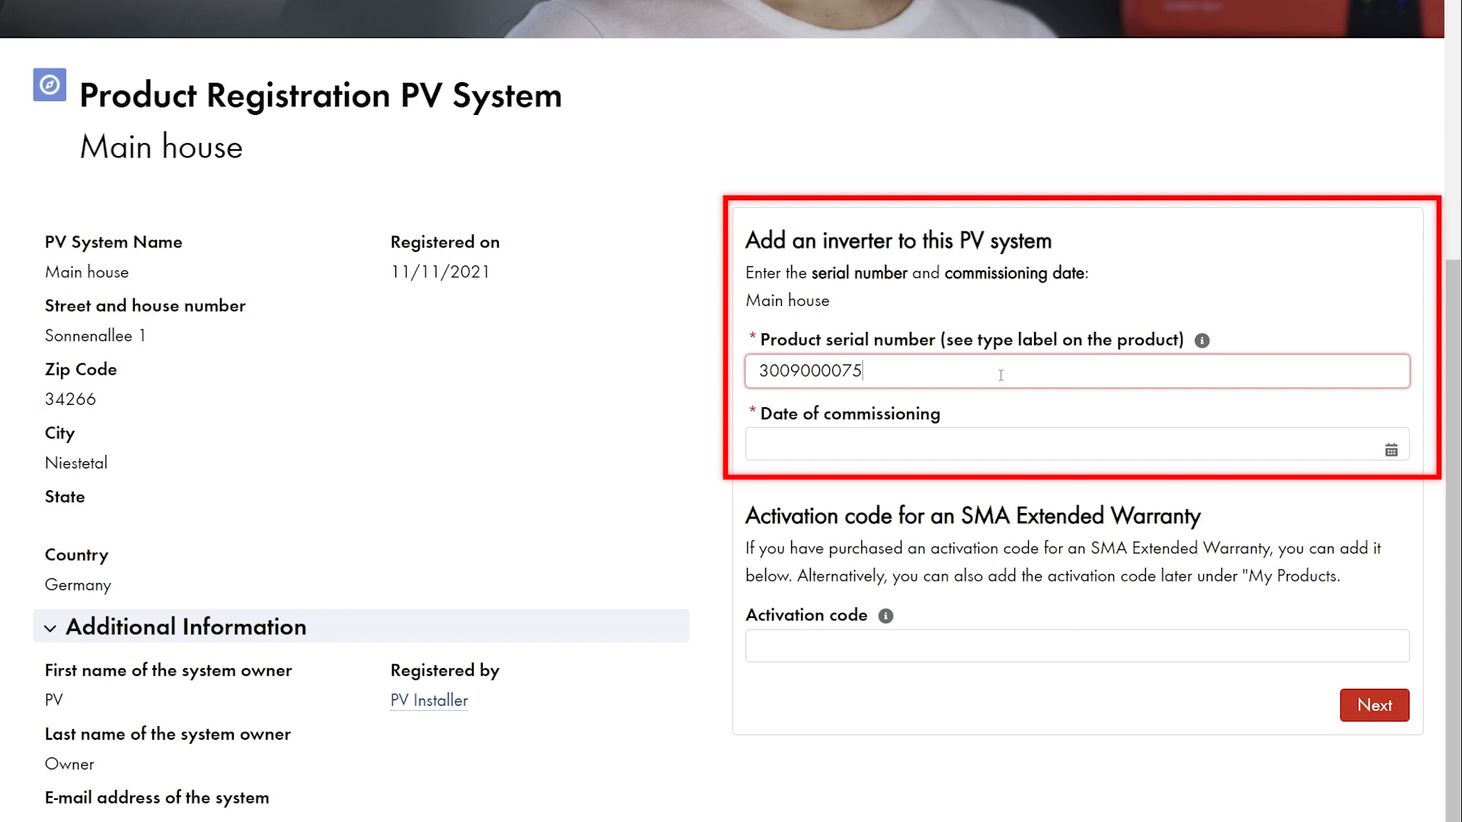
{"action": "left_click", "coordinate": [995, 441]}
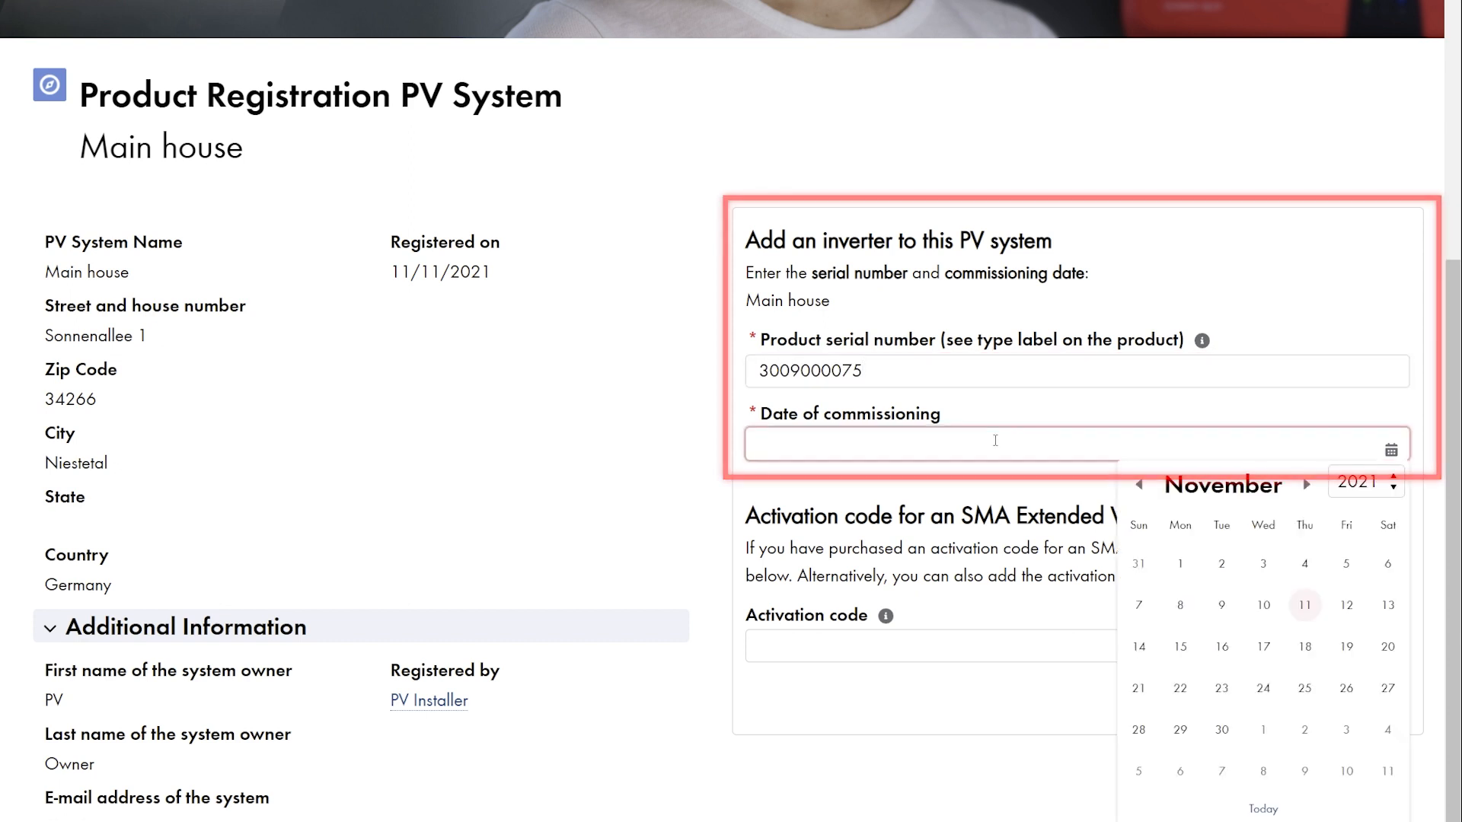
{"action": "left_click", "coordinate": [1142, 485]}
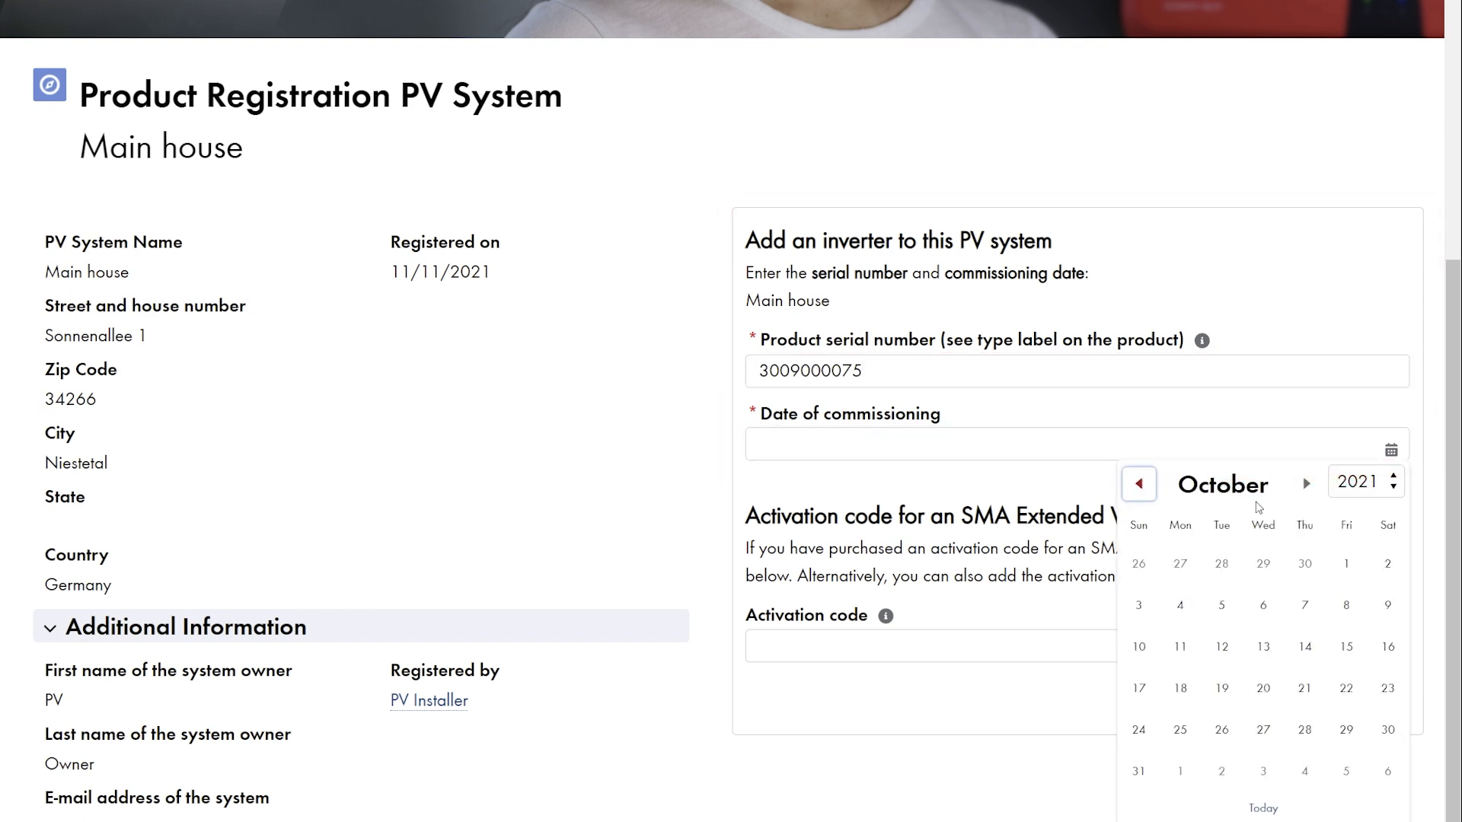
{"action": "left_click", "coordinate": [1346, 563]}
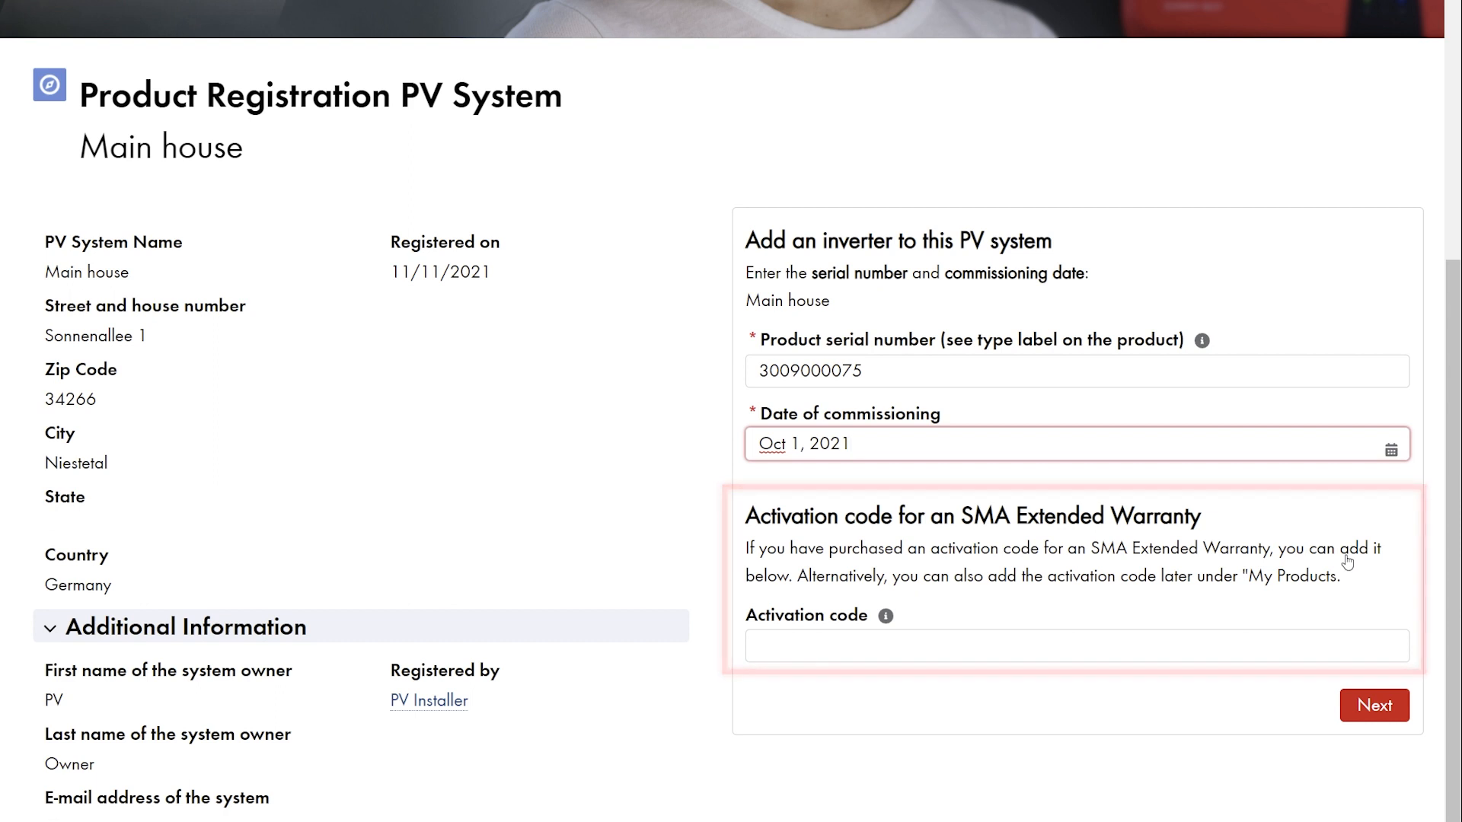
{"action": "left_click", "coordinate": [1374, 708]}
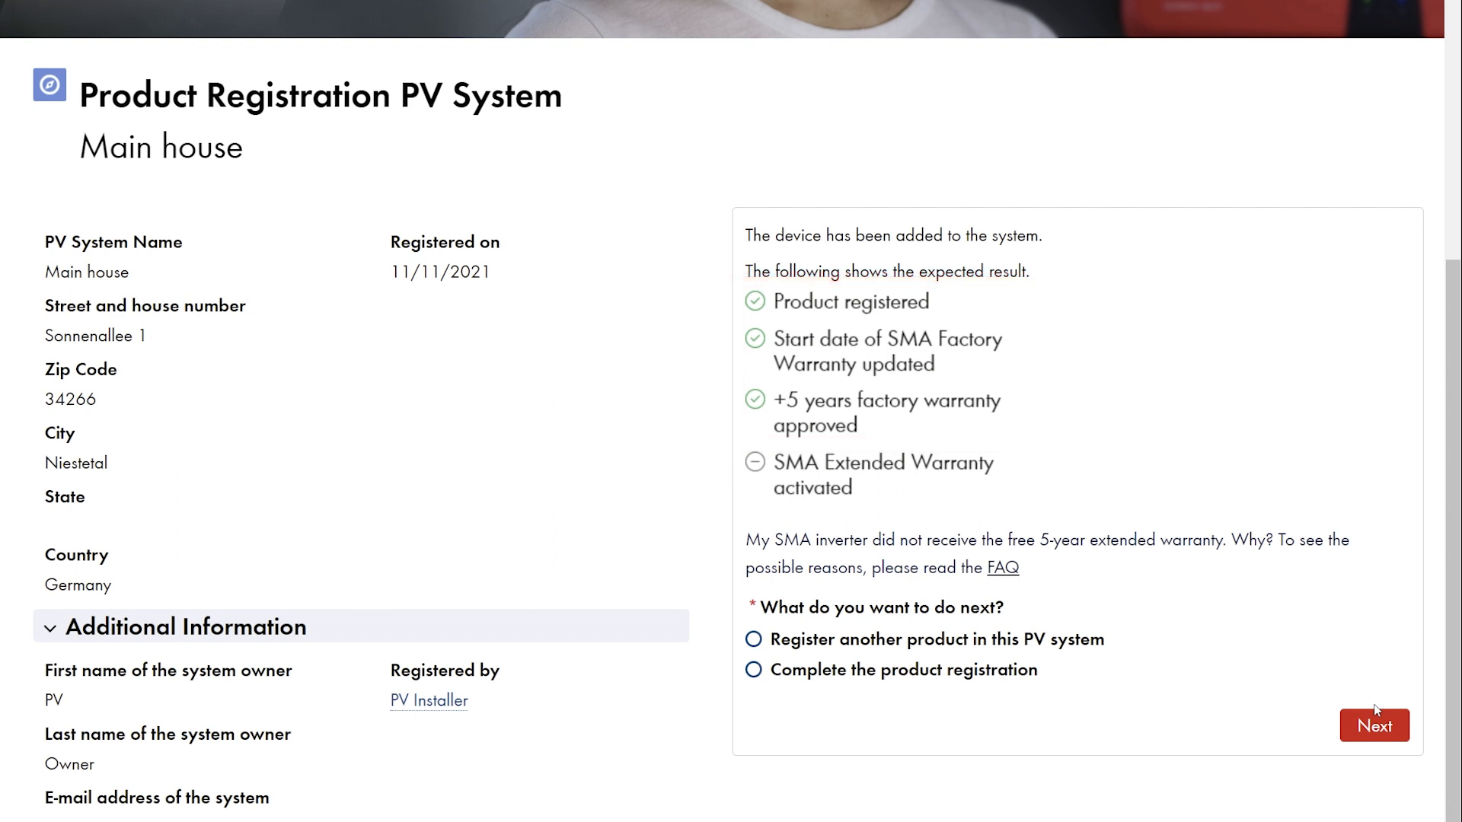
- Choose to complete the product registration instead of adding another product, and finish
{"action": "left_click", "coordinate": [753, 640]}
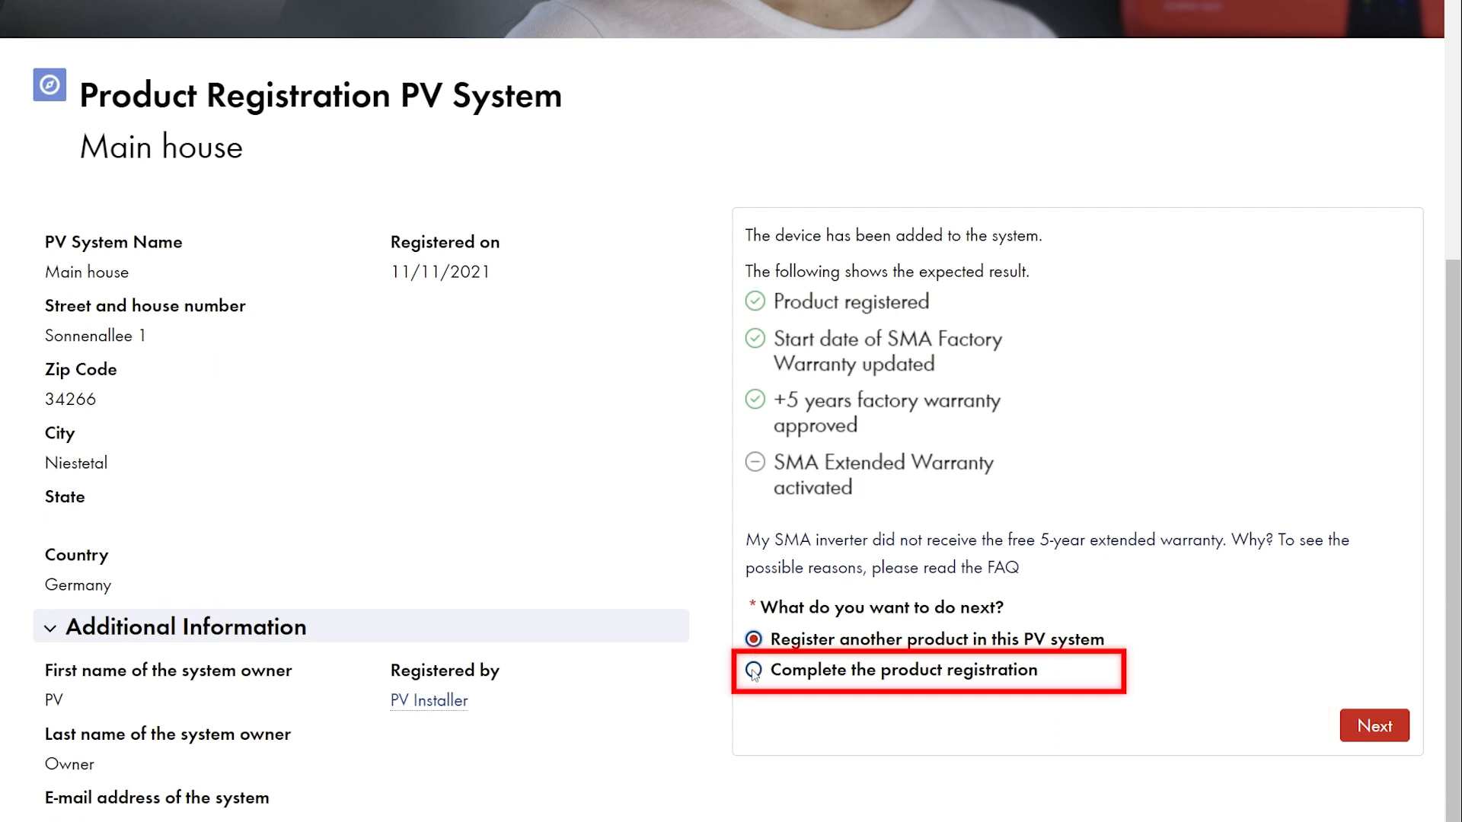
{"action": "left_click", "coordinate": [754, 670]}
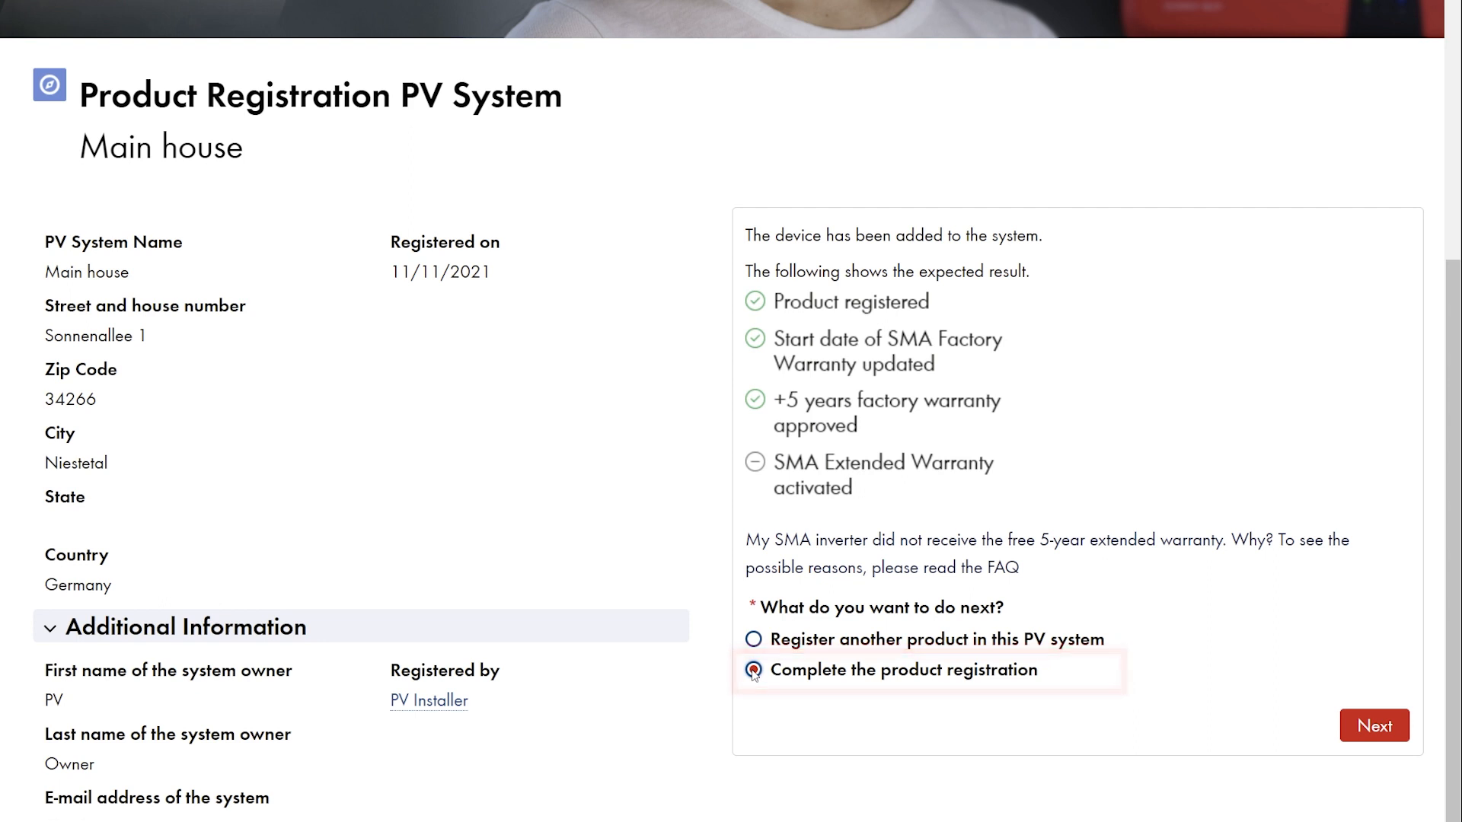
{"action": "left_click", "coordinate": [1362, 736]}
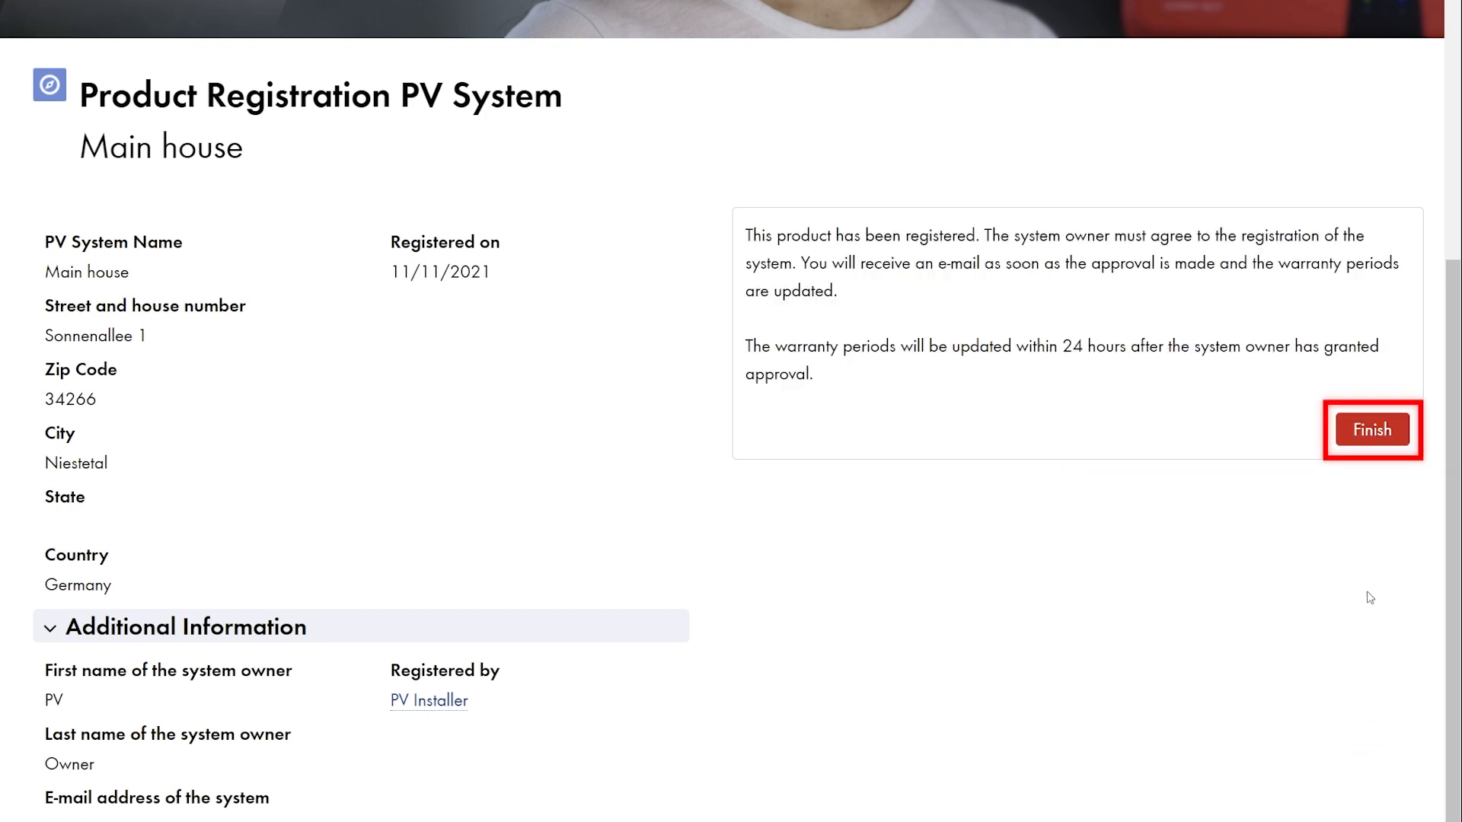
{"action": "left_click", "coordinate": [1385, 438]}
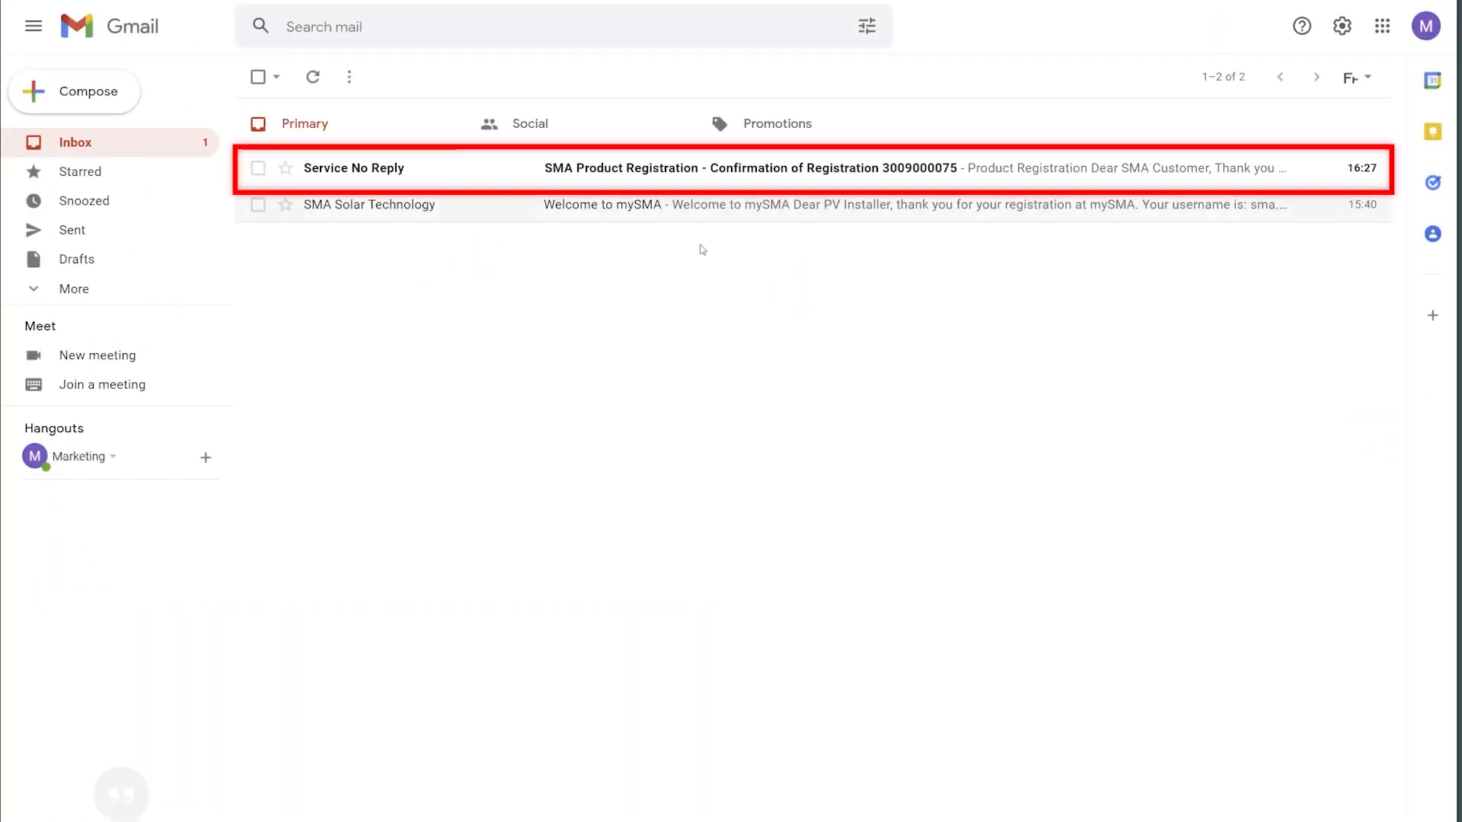
- Open the PV system approval request email and follow its link to Product Registration
{"action": "left_click", "coordinate": [672, 169]}
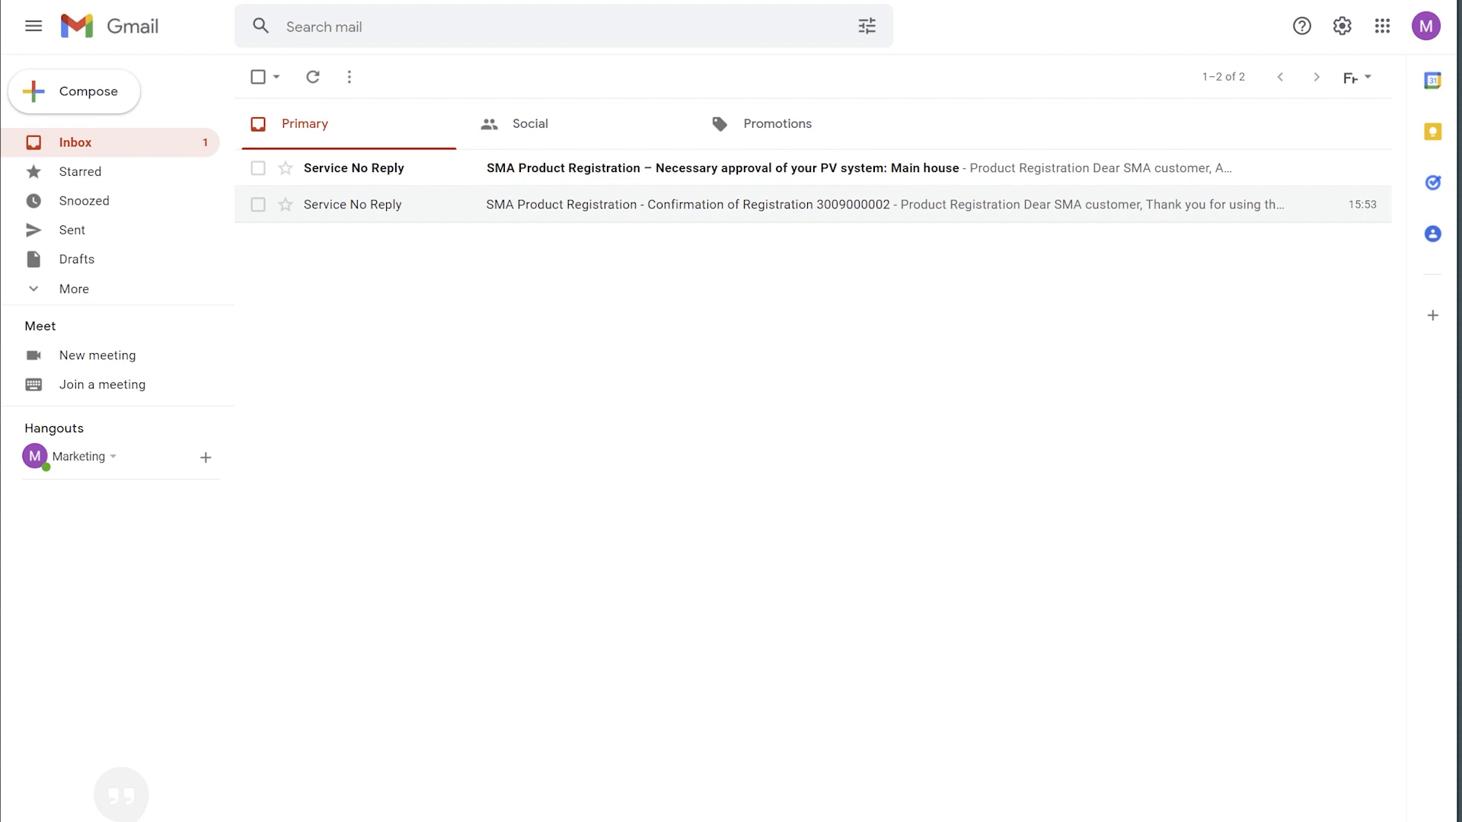
{"action": "left_click", "coordinate": [695, 169]}
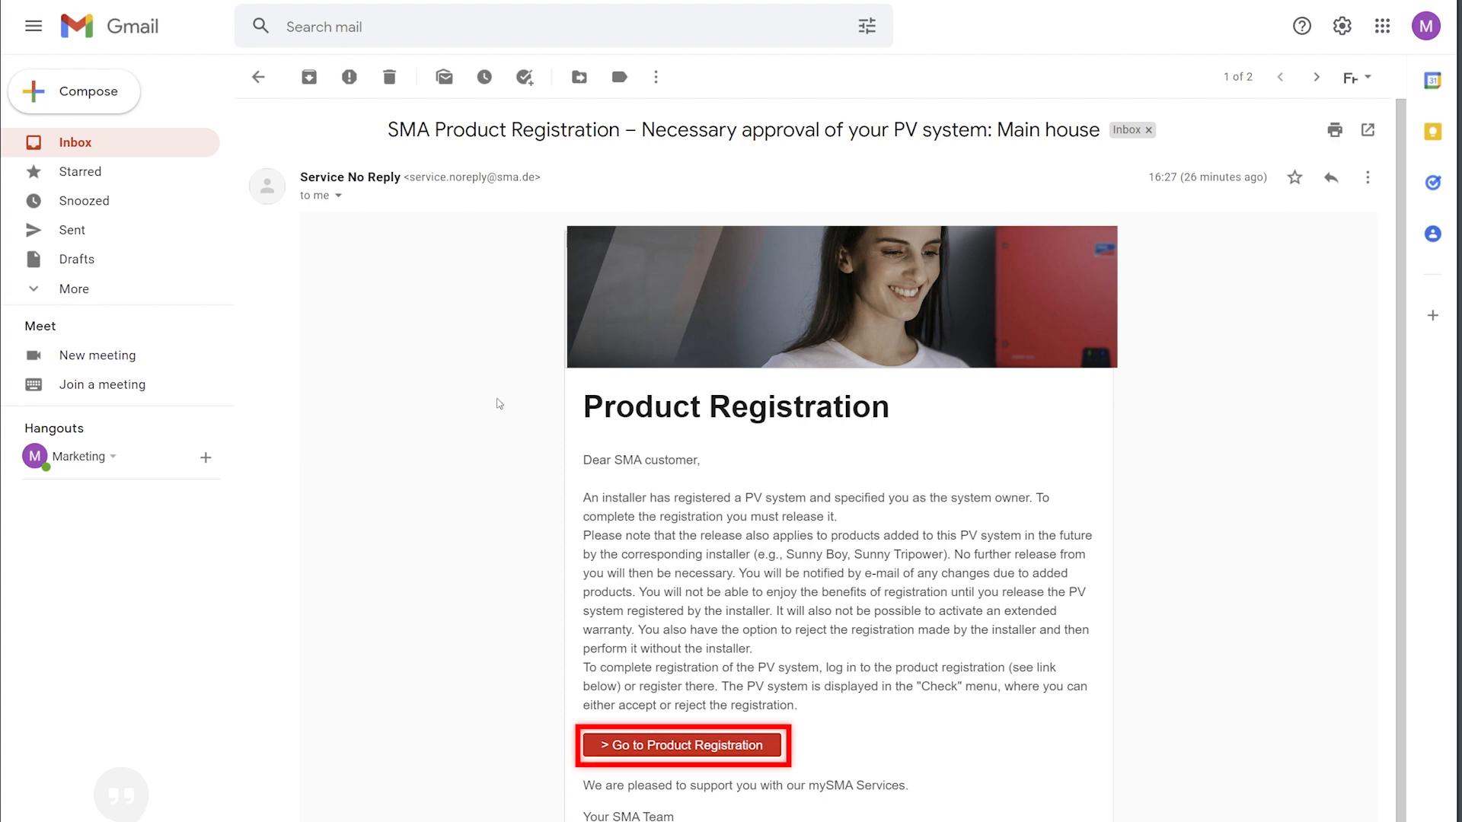
{"action": "left_click", "coordinate": [641, 746]}
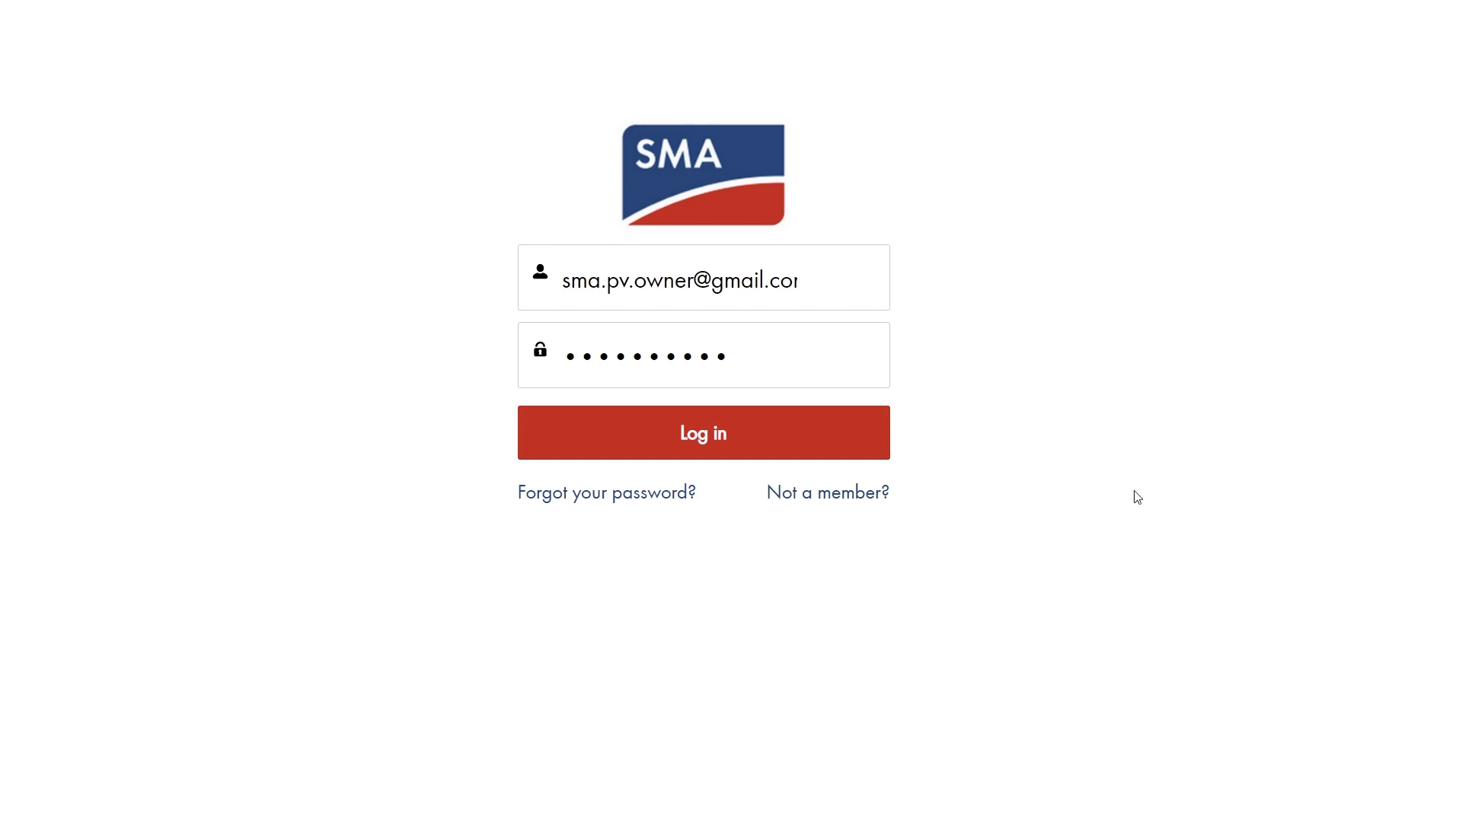
- Log in as the owner and select Main house under pending approvals
{"action": "left_click", "coordinate": [743, 439]}
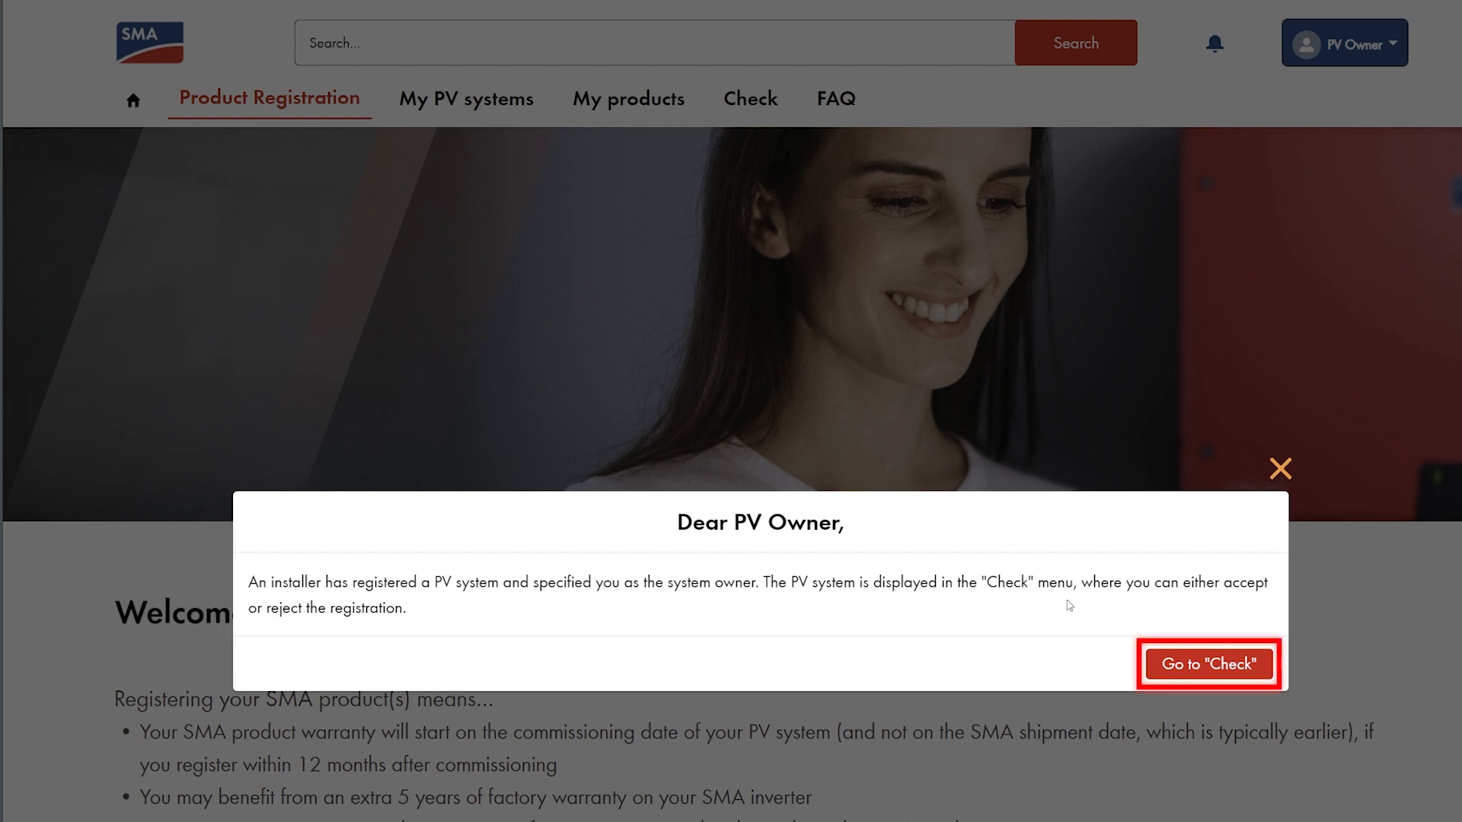
{"action": "left_click", "coordinate": [1214, 666]}
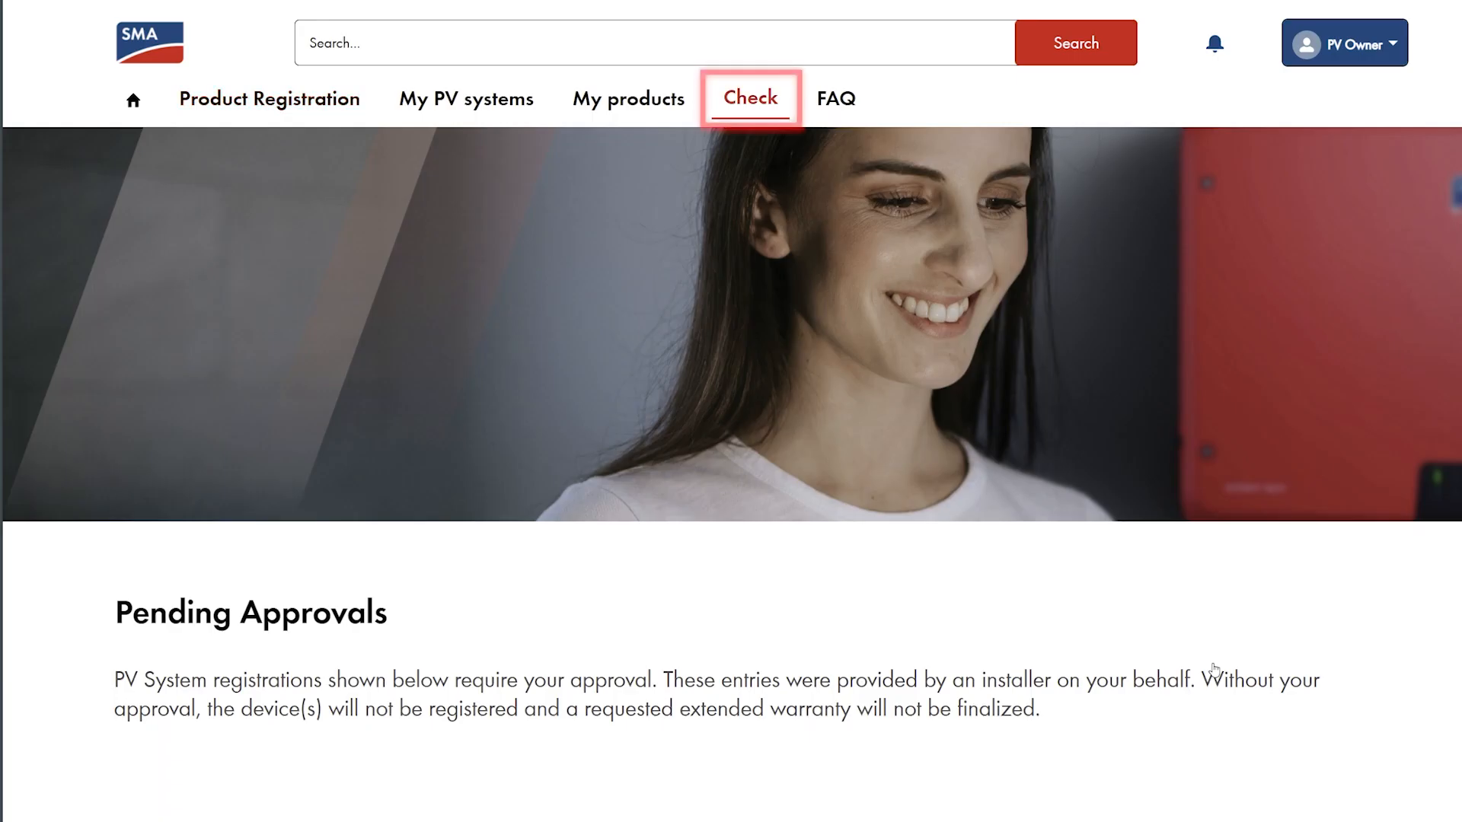
{"action": "scroll", "coordinate": [1215, 670], "scroll_direction": "down", "scroll_amount": 5}
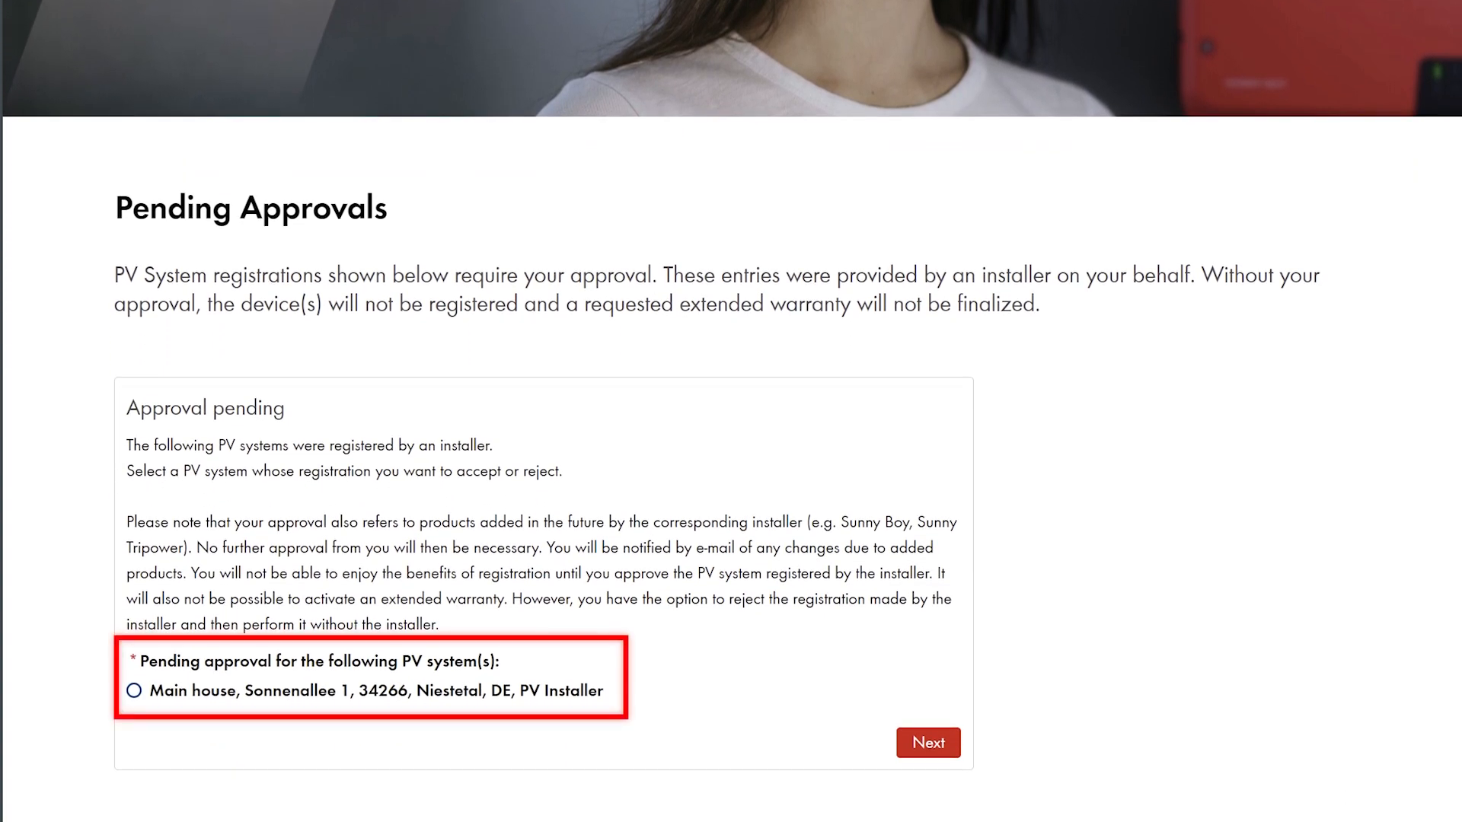
{"action": "left_click", "coordinate": [136, 691]}
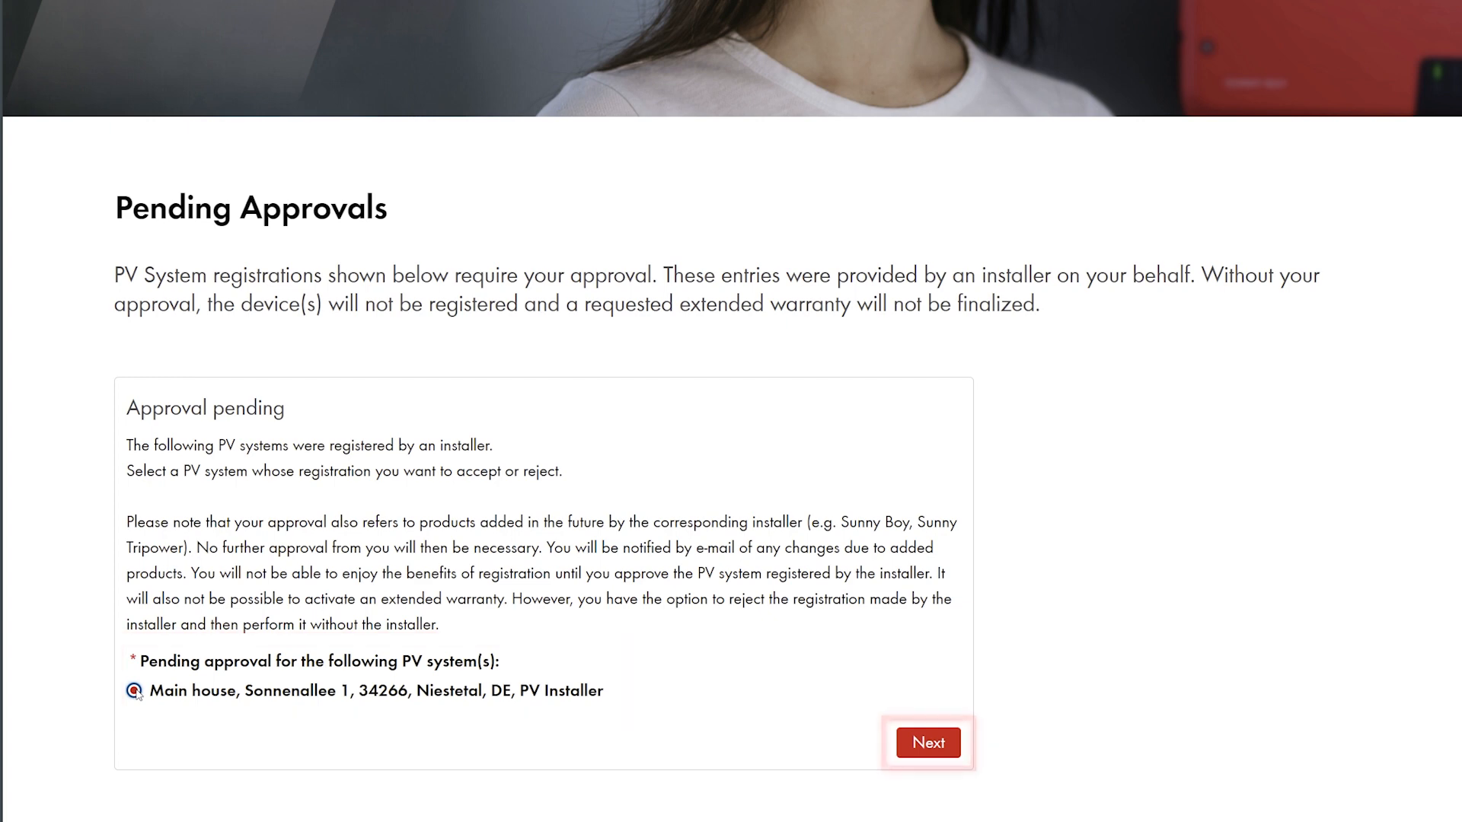
{"action": "left_click", "coordinate": [927, 744]}
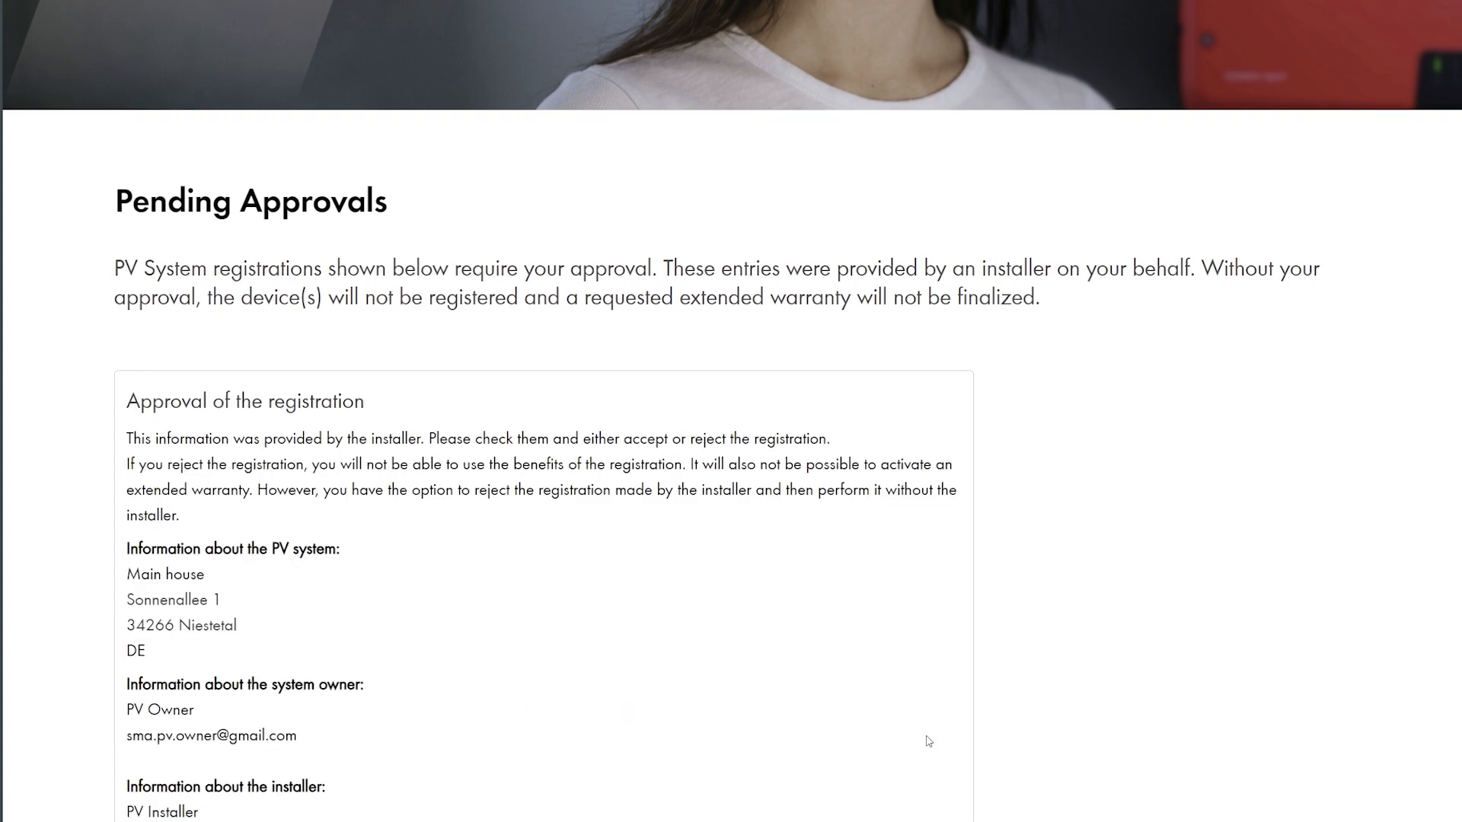
- Accept the Main house registration and complete the approval
{"action": "scroll", "coordinate": [925, 685], "scroll_direction": "down", "scroll_amount": 3}
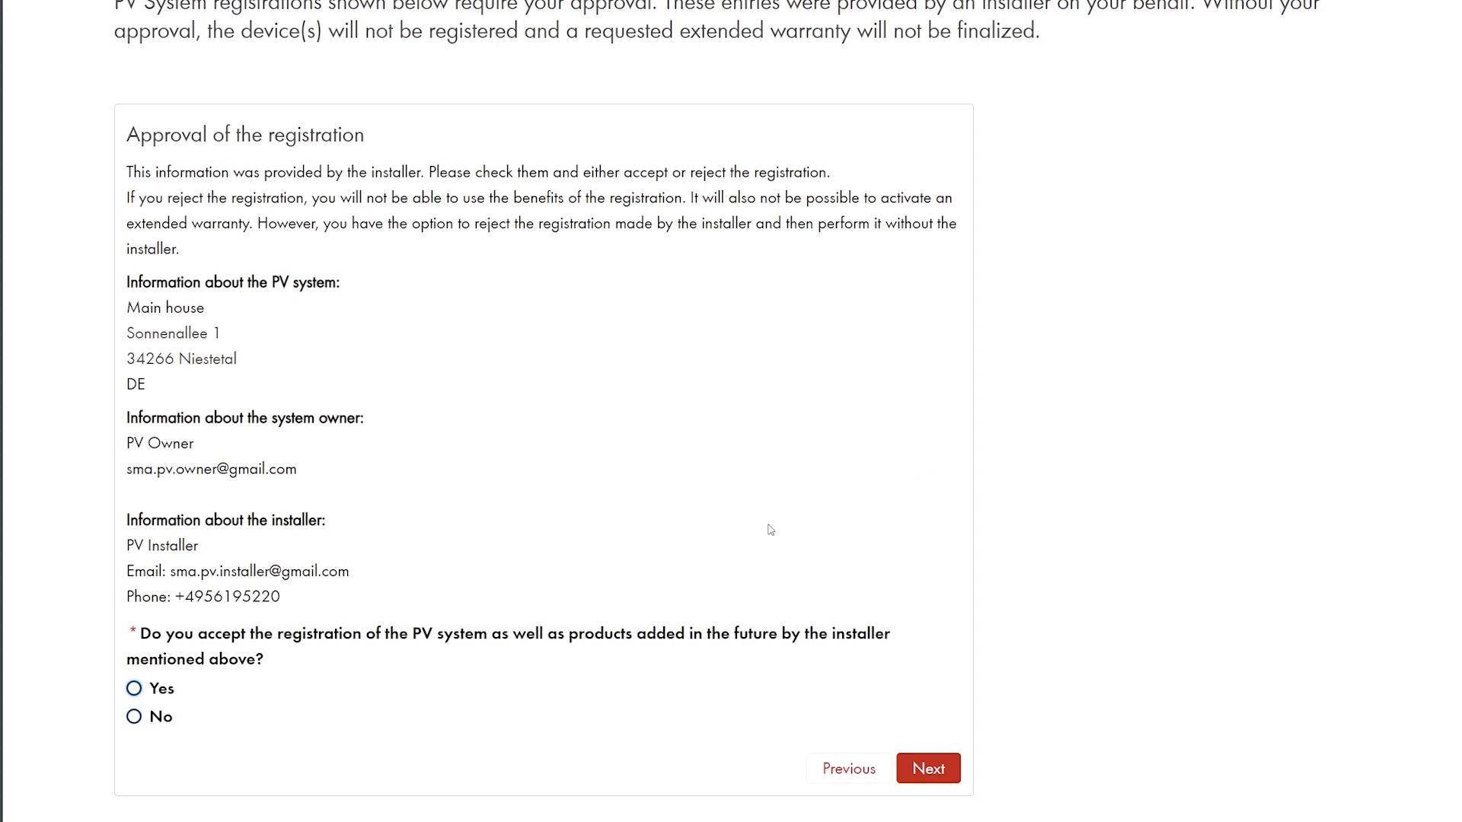
{"action": "left_click", "coordinate": [133, 690]}
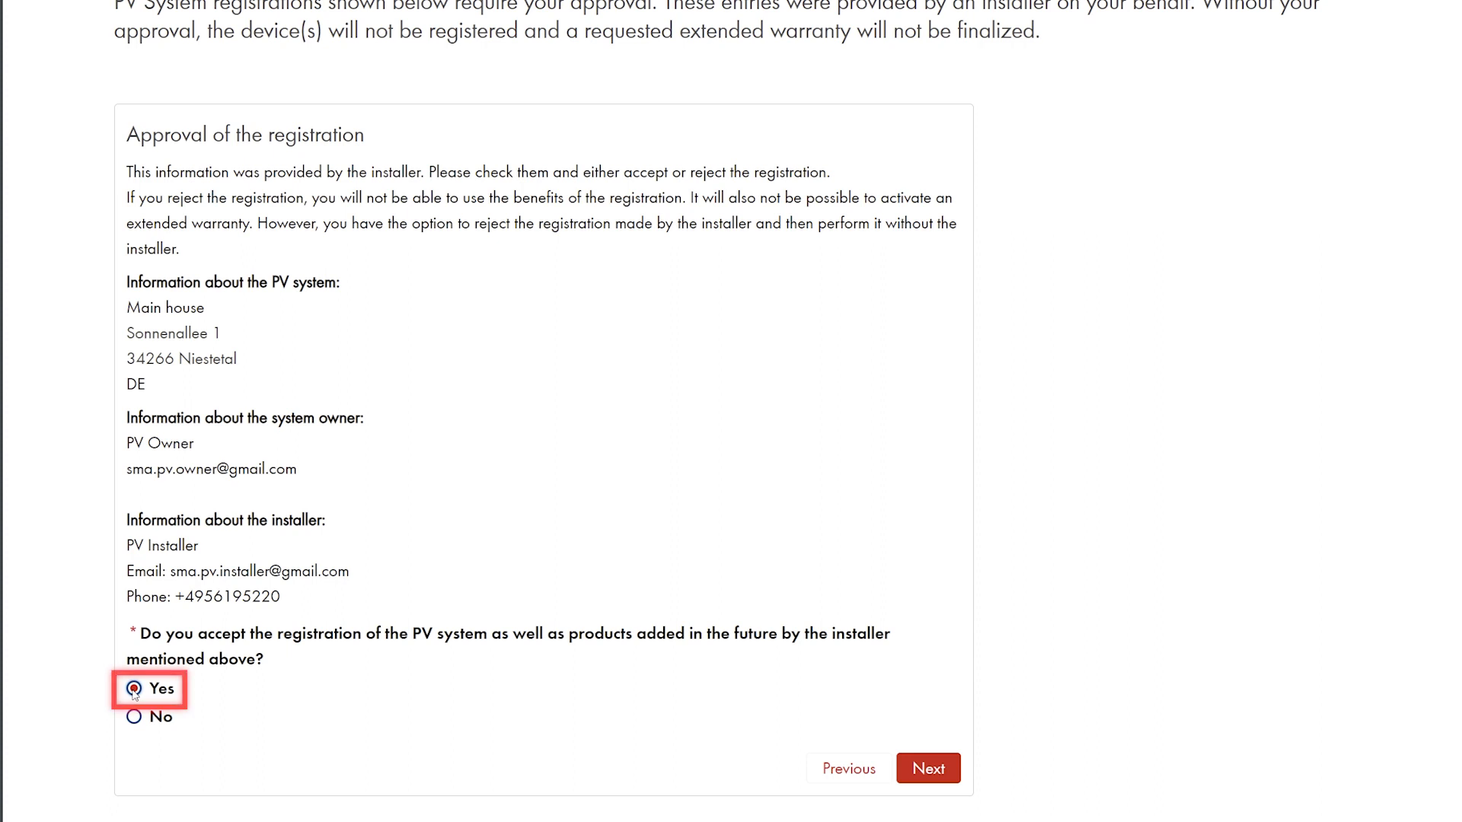
{"action": "left_click", "coordinate": [931, 768]}
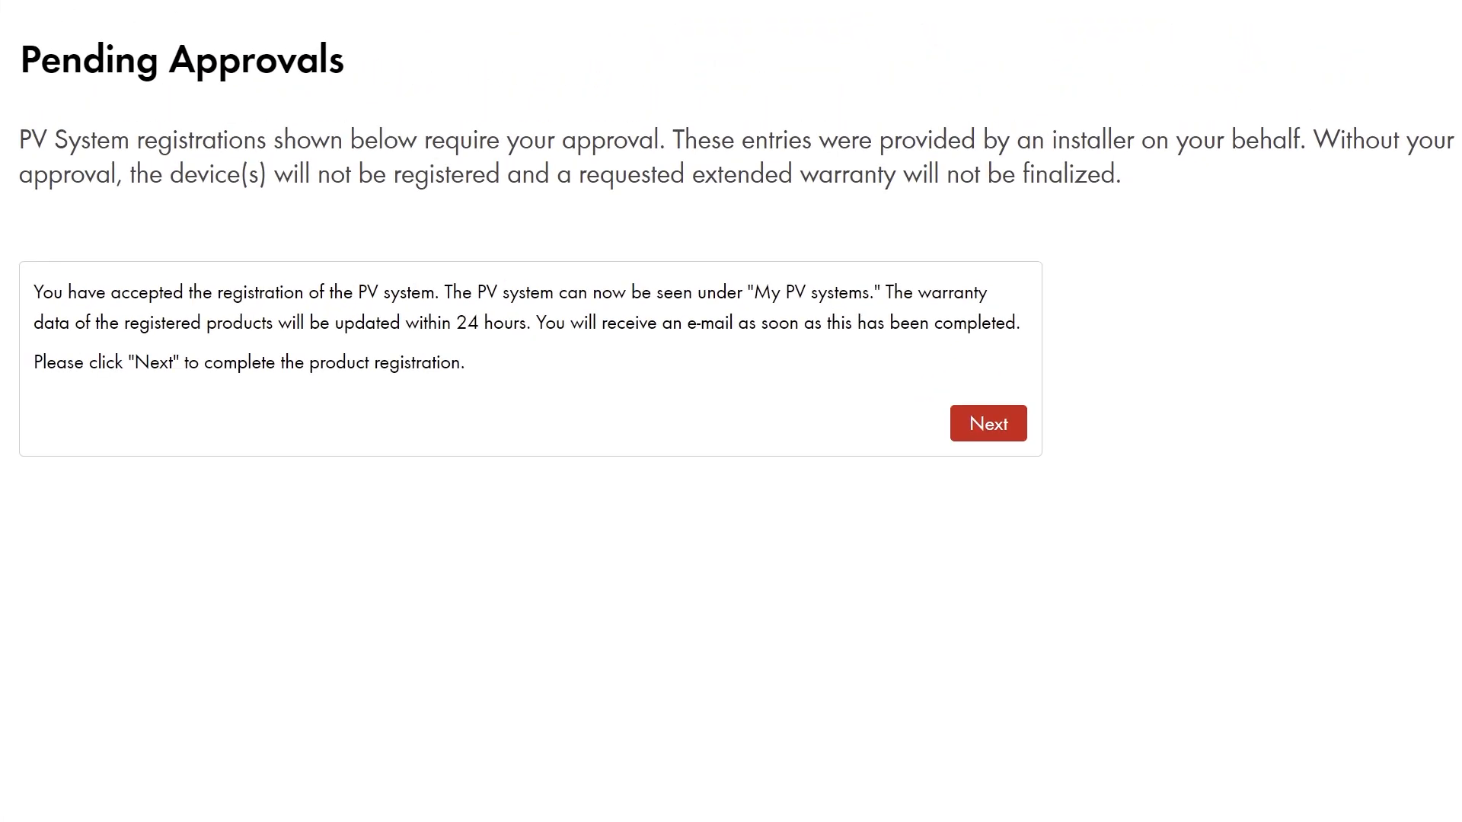
{"action": "left_click", "coordinate": [994, 425]}
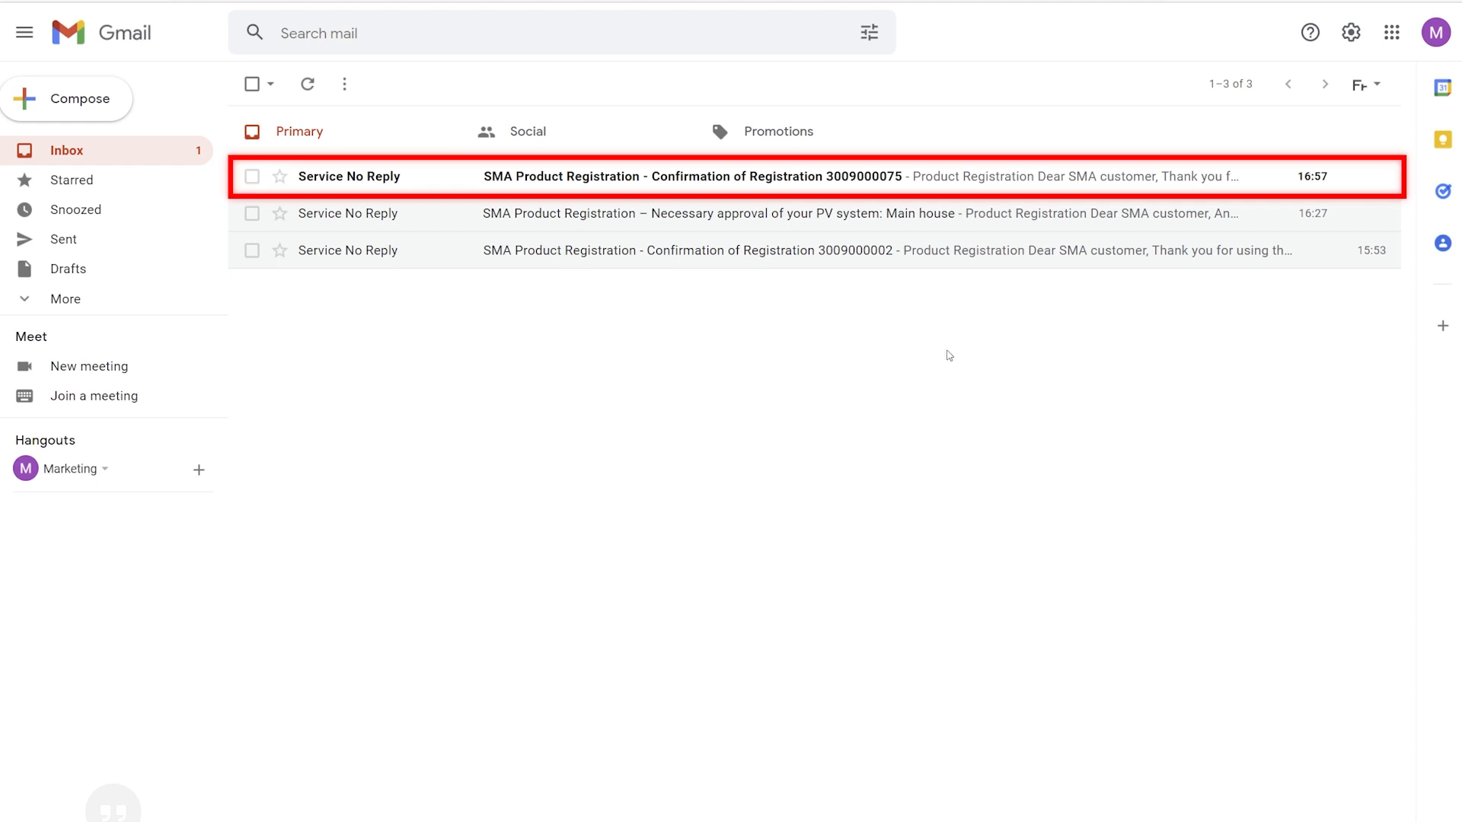
- Read the registration confirmation email, then the warranty data update email
{"action": "left_click", "coordinate": [761, 181]}
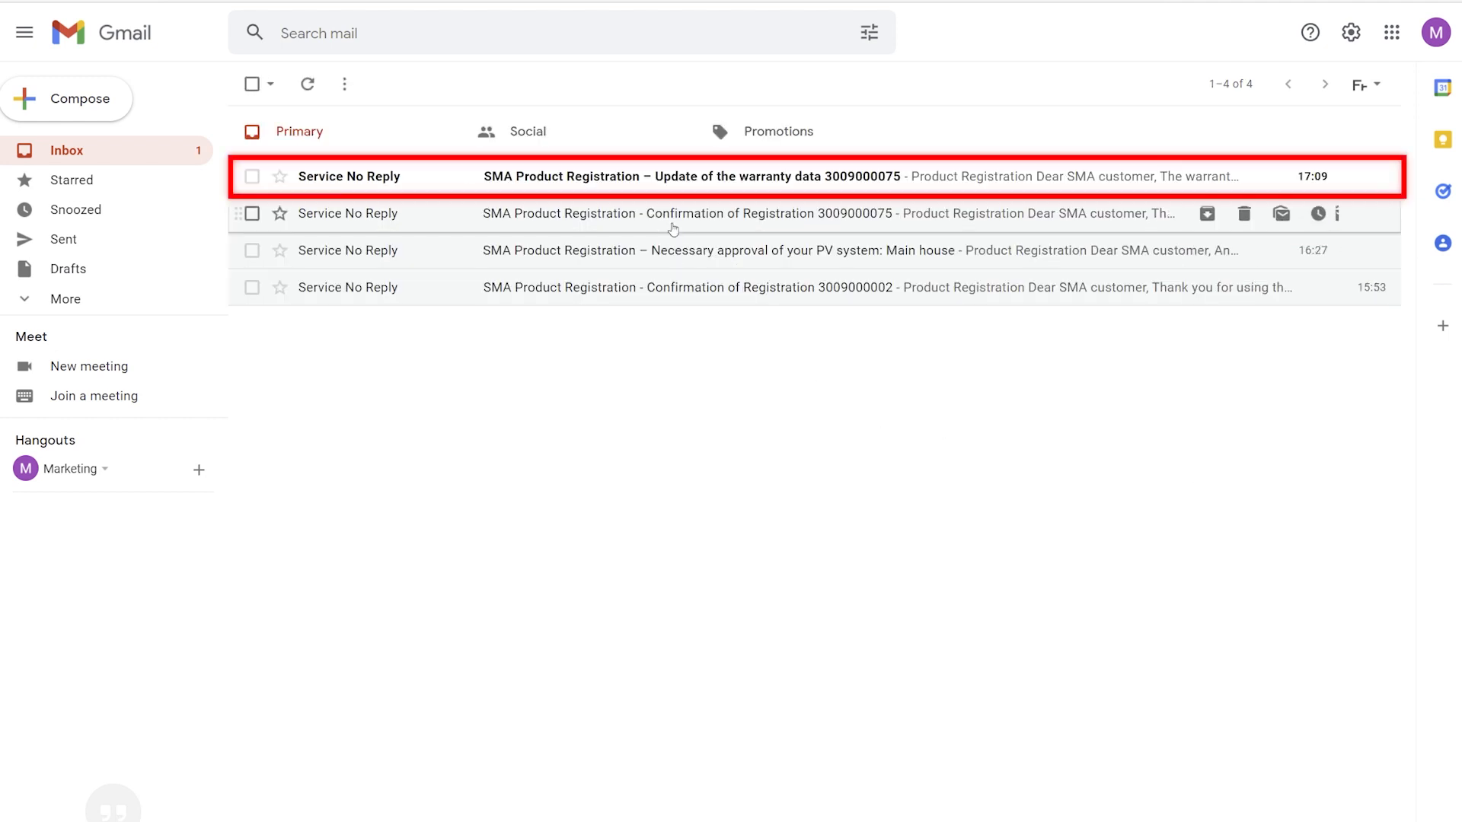
{"action": "left_click", "coordinate": [672, 182]}
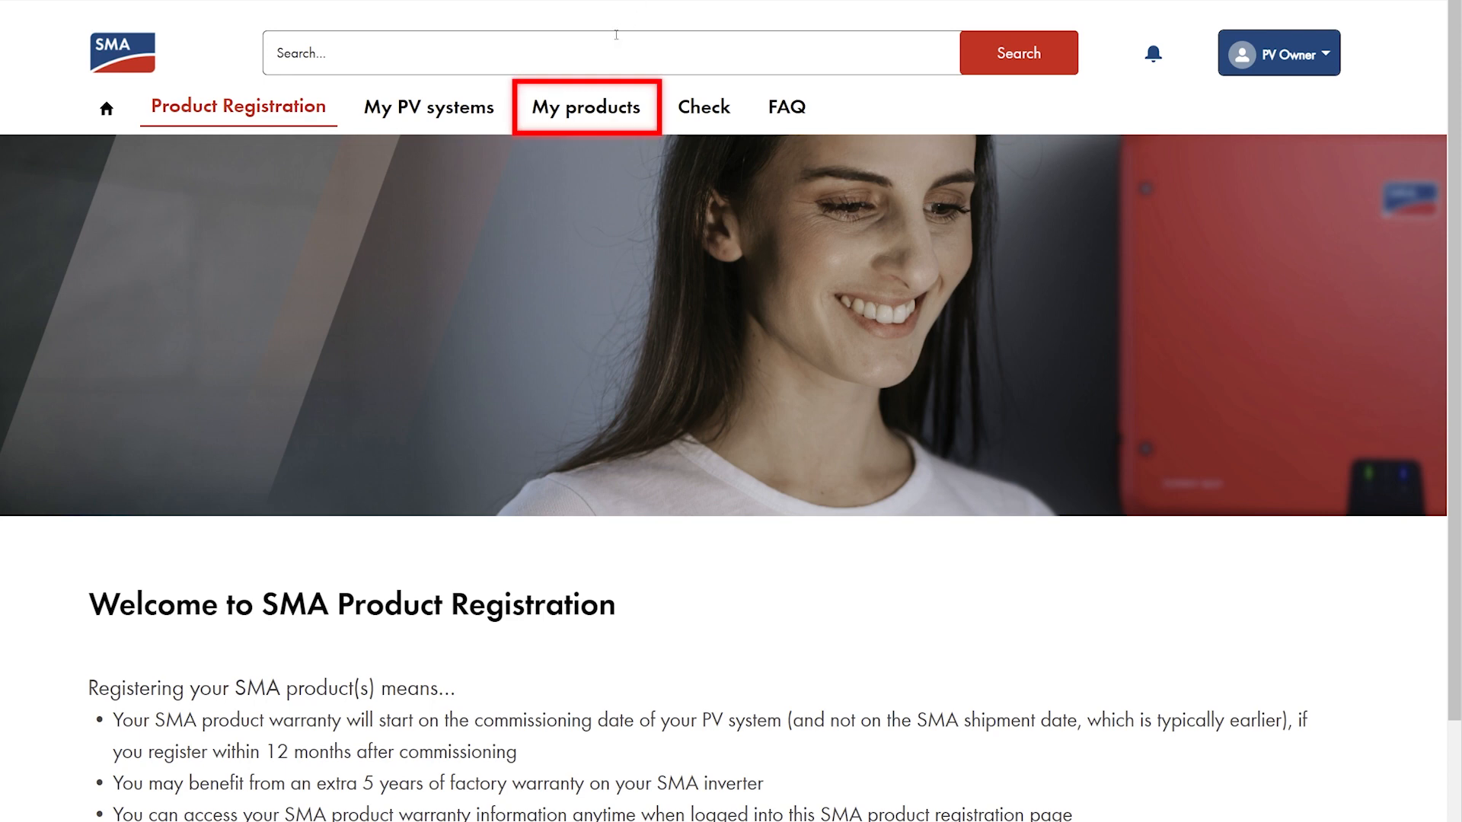
- View My products to see the SB5.0-1AV-41 inverter's factory warranty of 10/1/2021 to 9/30/2026
{"action": "left_click", "coordinate": [591, 110]}
{"action": "scroll", "coordinate": [731, 412], "scroll_direction": "down", "scroll_amount": 3}
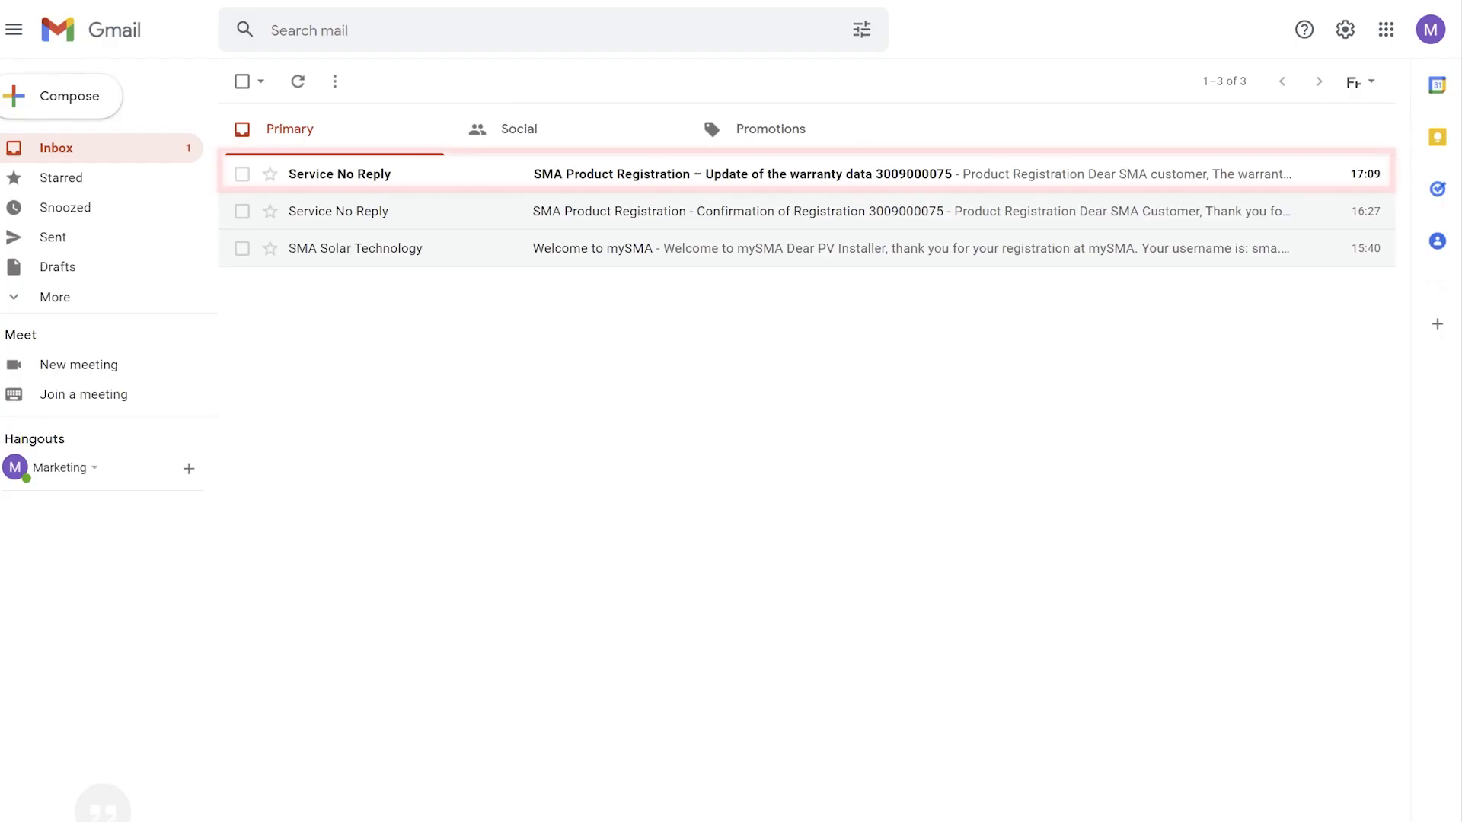
{"action": "left_click", "coordinate": [655, 171]}
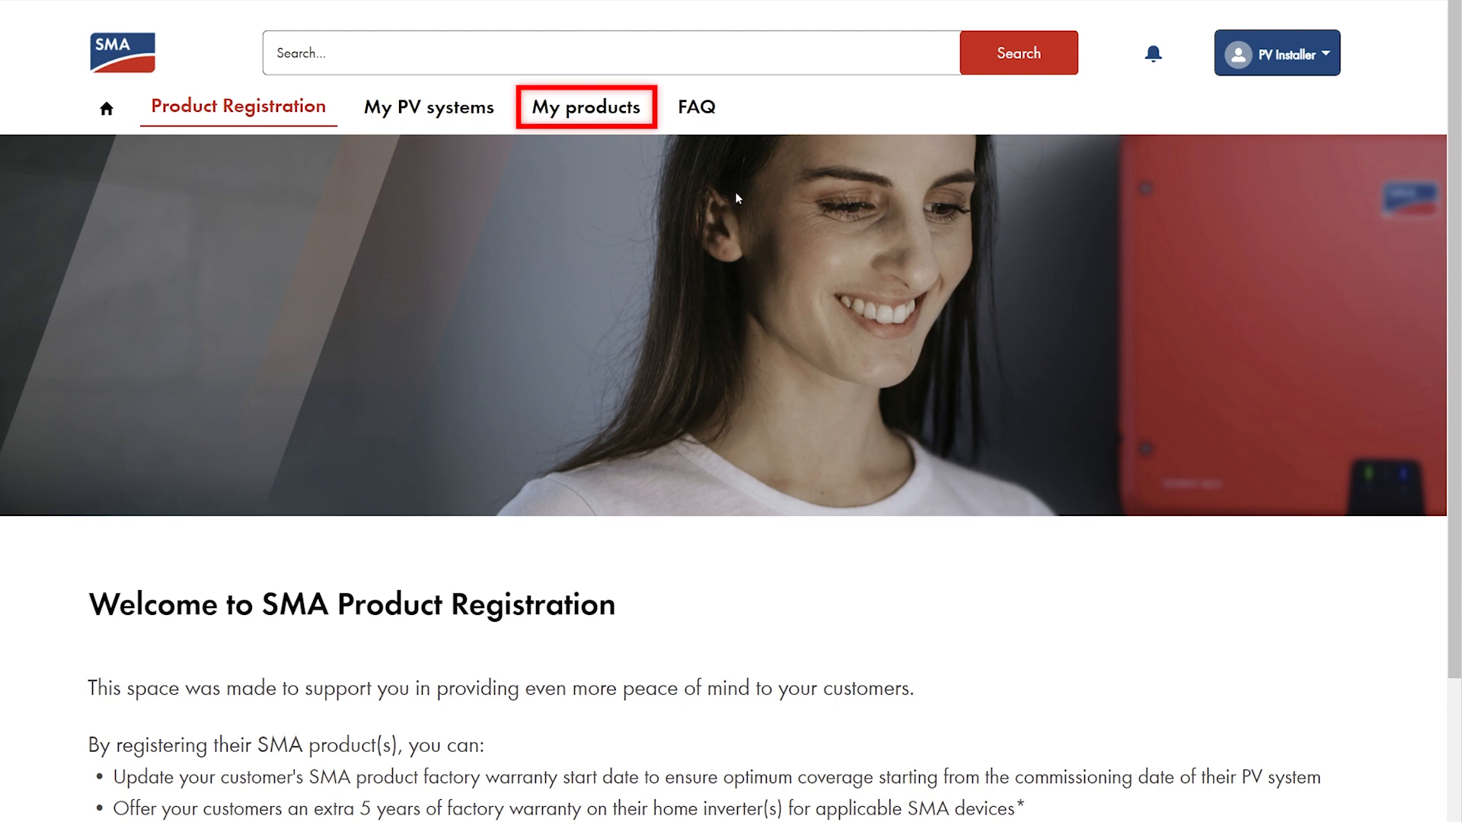
{"action": "left_click", "coordinate": [597, 110]}
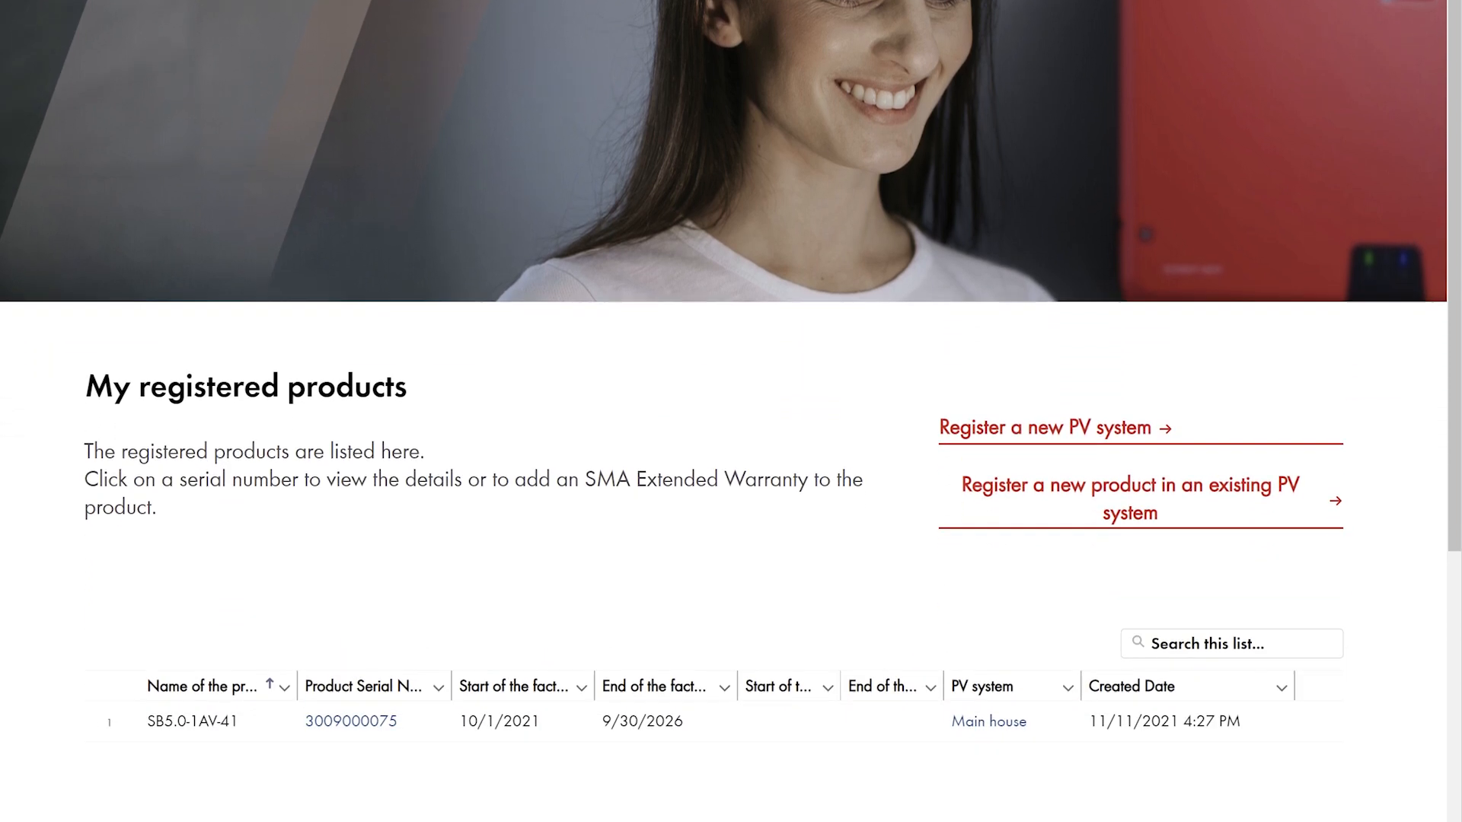